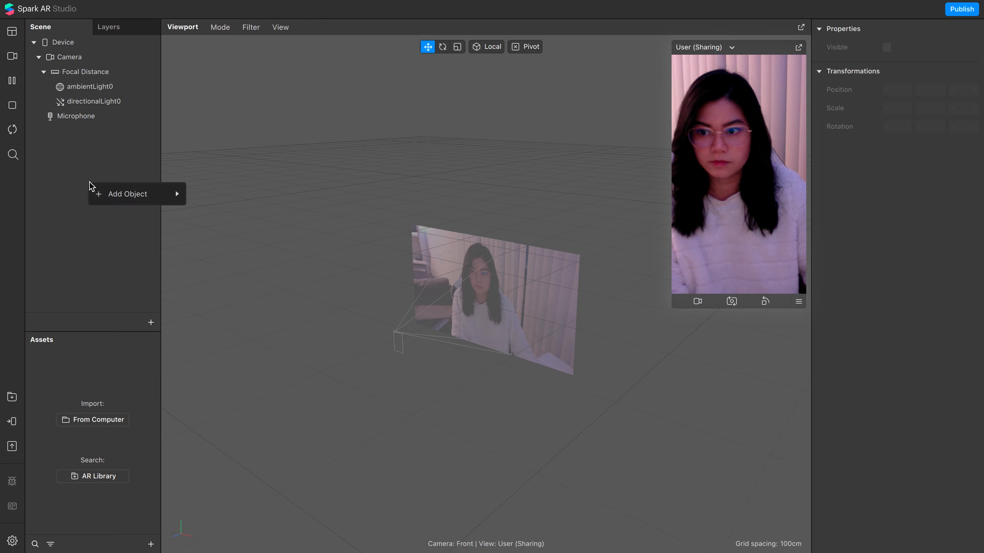
Add a rectangle named person to the scene and set both its width and height to 100 Relative.
left_click(240, 387)
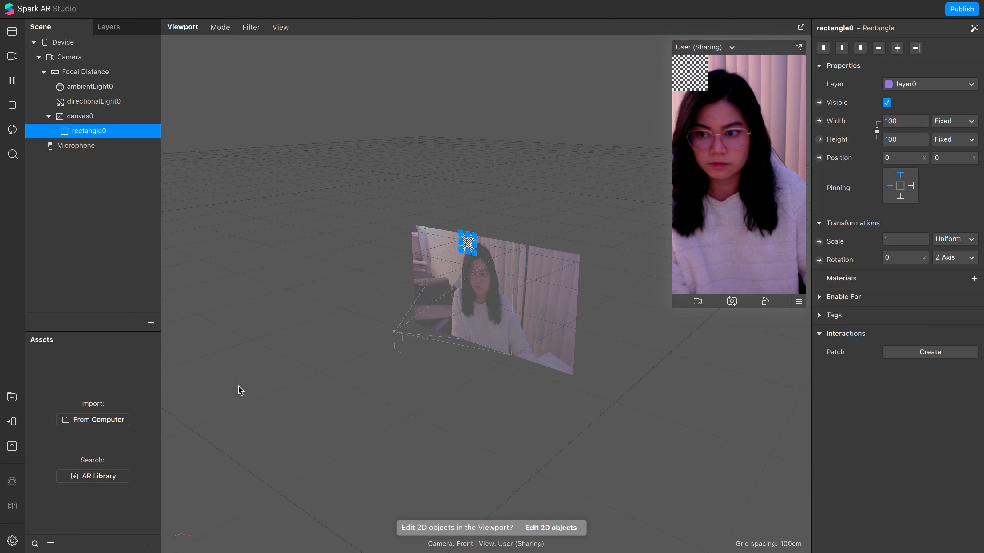
double_click(82, 131)
type("person")
key("Return")
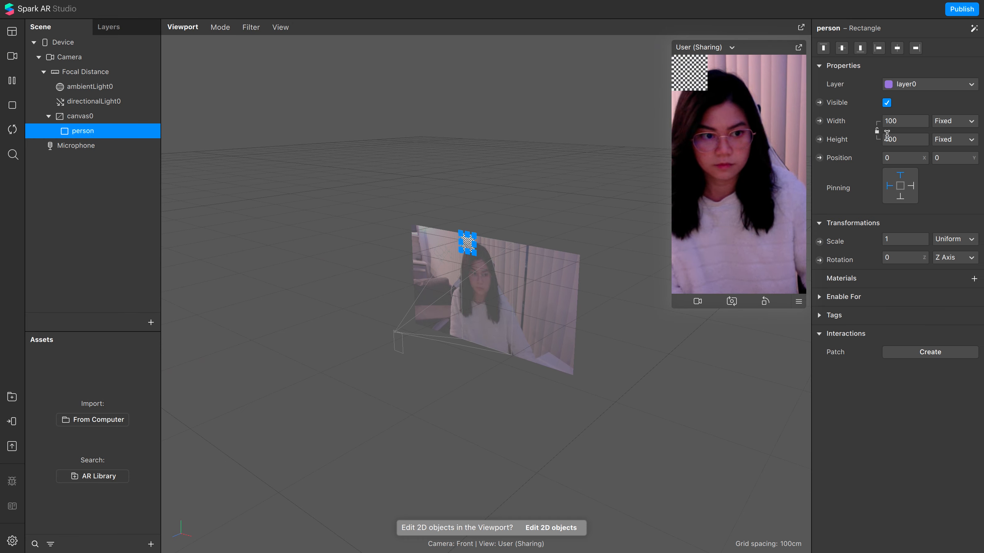
left_click(904, 139)
left_click(911, 155)
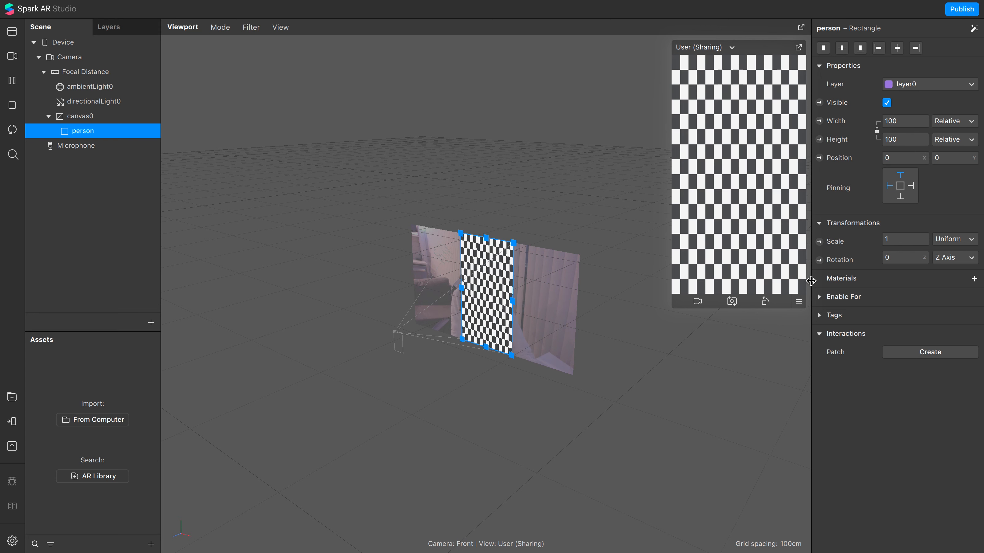
Create a new material named person_mat on the person rectangle and set its shader type to Flat.
left_click(975, 278)
left_click(876, 299)
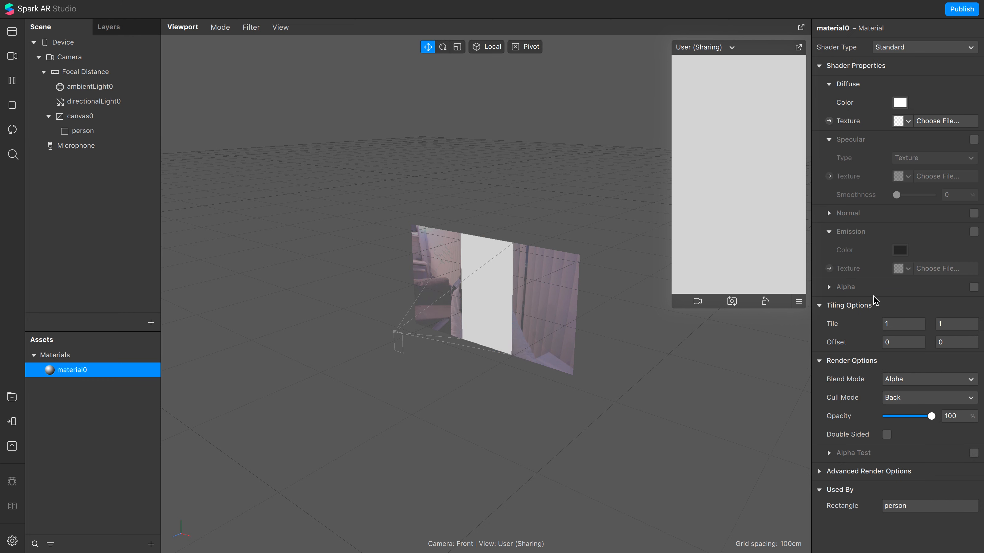
double_click(827, 28)
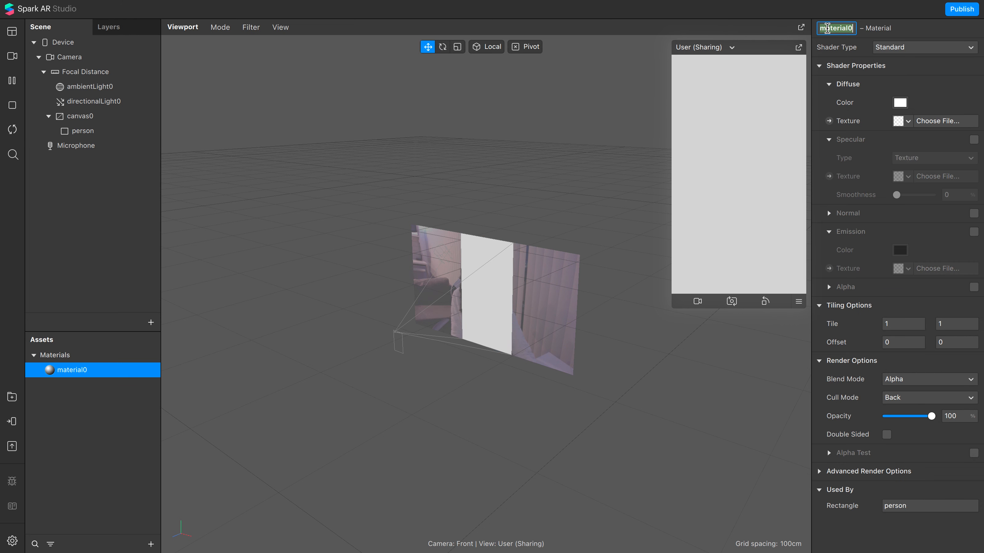
type("person_mat")
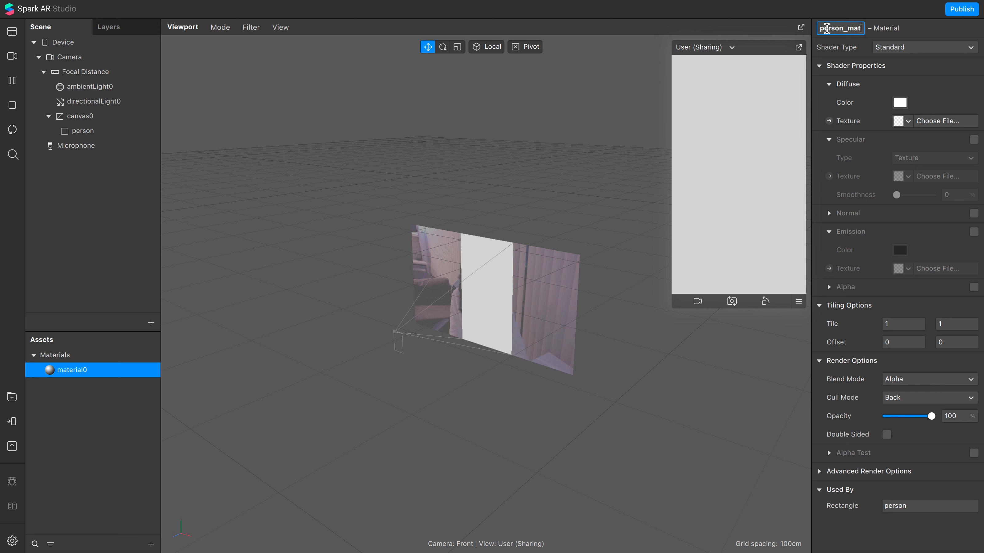
key("Return")
left_click(875, 47)
left_click(893, 49)
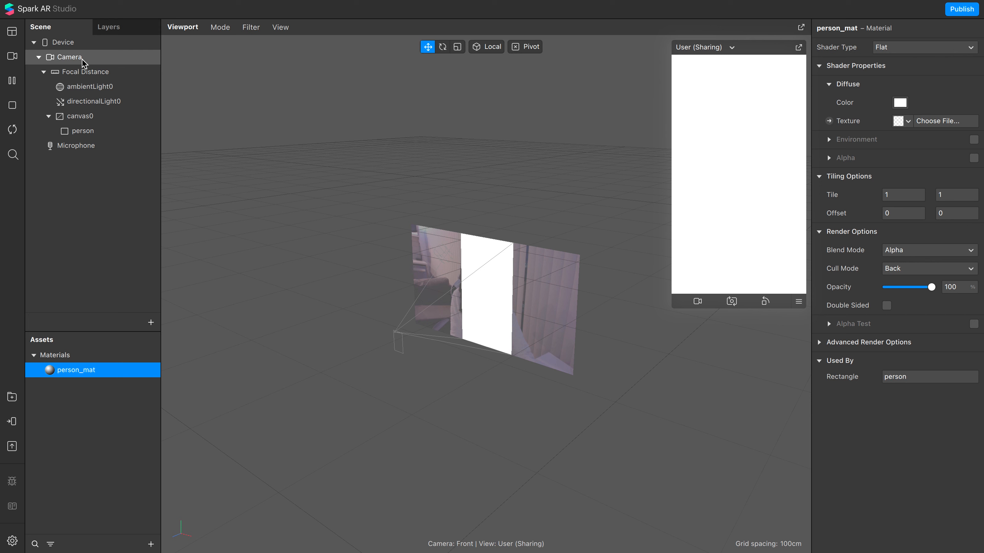
Extract the Camera's texture and add two Person segmentation masks to the Camera.
left_click(95, 62)
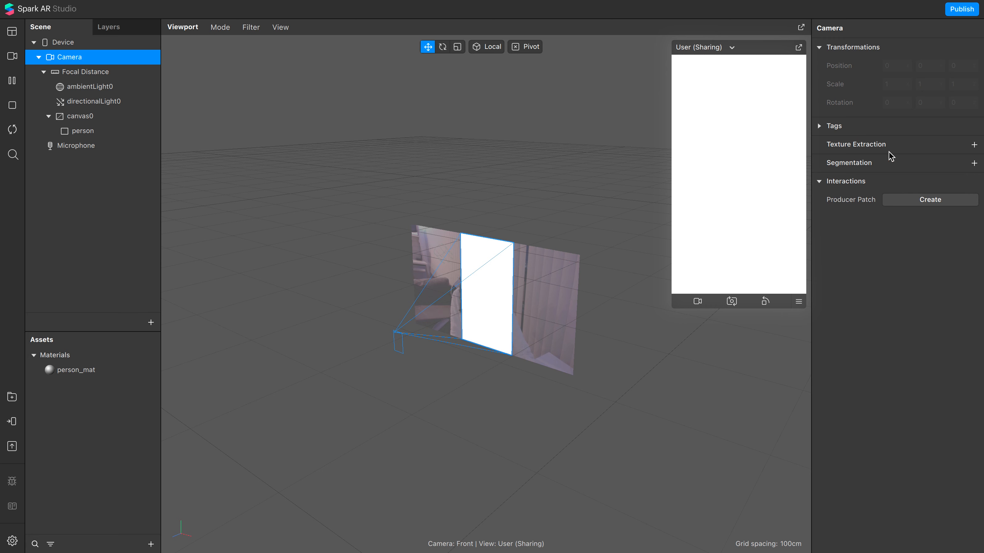
left_click(973, 146)
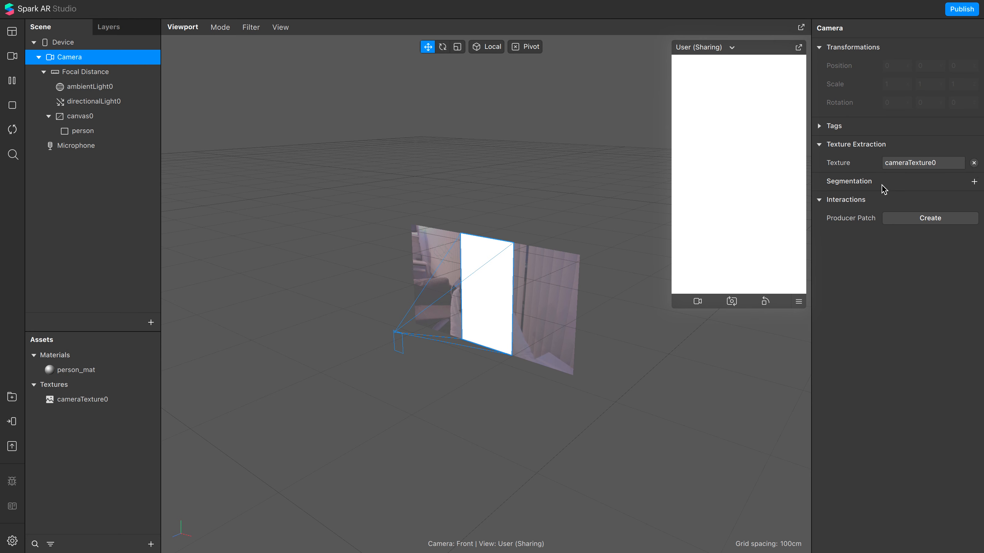
left_click(974, 181)
left_click(957, 198)
left_click(974, 181)
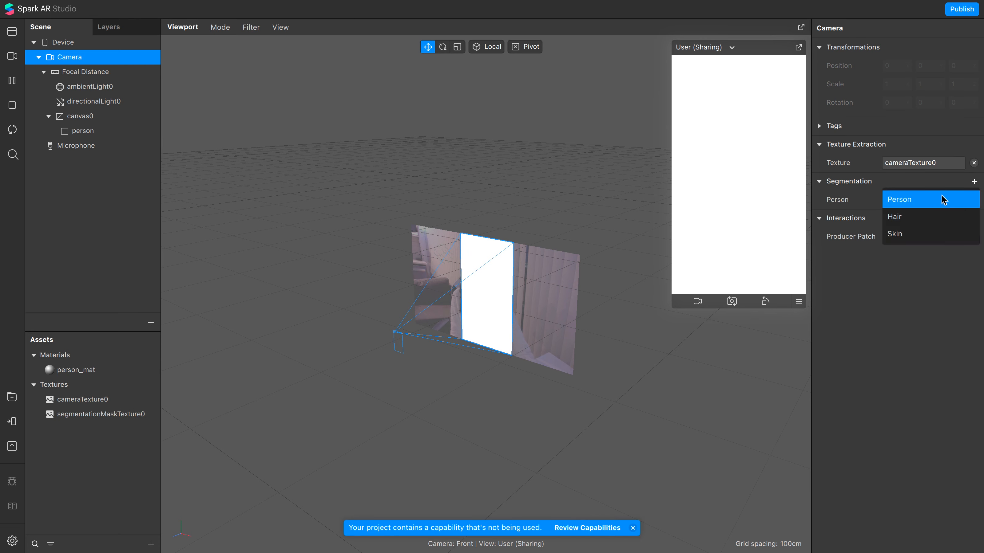
left_click(945, 198)
Rename the first segmentation mask texture 1_ps_person.
left_click(908, 203)
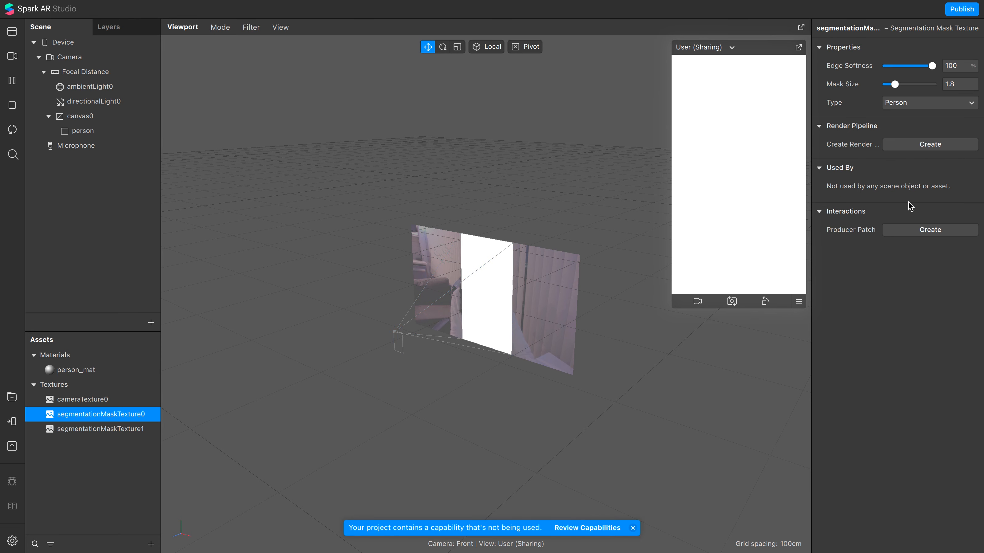
double_click(831, 30)
type("1_")
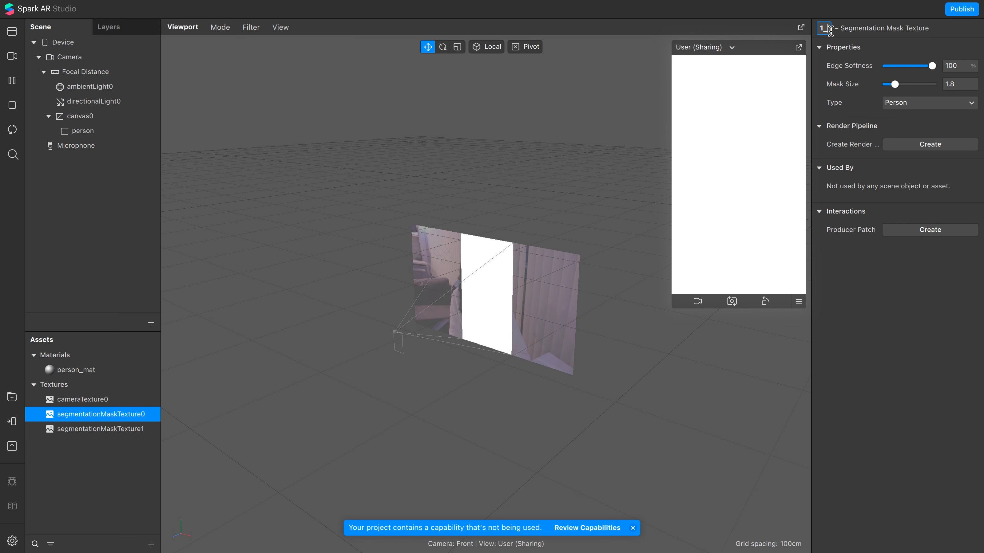
type("ms_person")
key("Return")
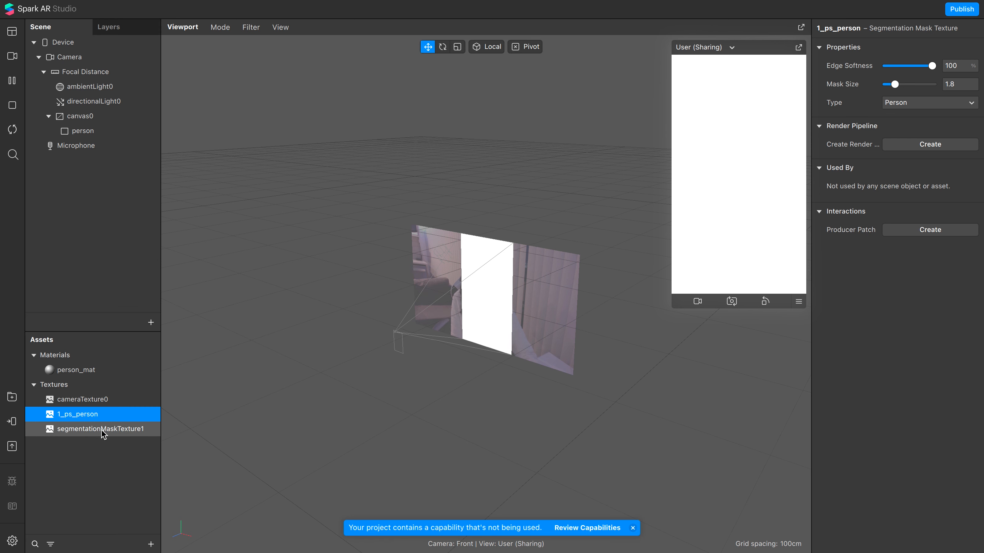
Rename the second segmentation mask texture 2_ps_shadow.
left_click(112, 430)
double_click(866, 30)
type("2_ps_shadow")
key("Return")
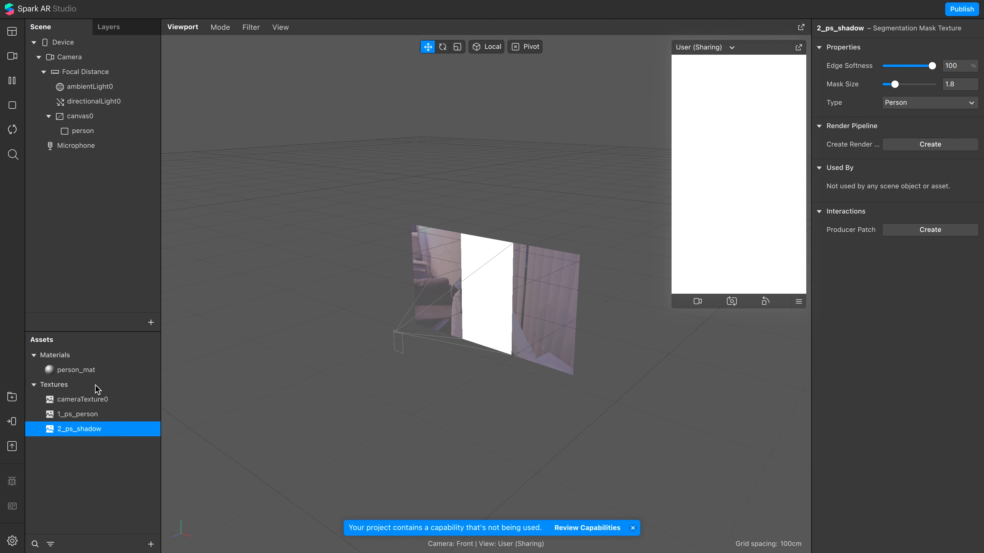
Give person_mat the diffuse texture cameraTexture0 and enable its alpha with 1_ps_person as the alpha texture.
left_click(78, 374)
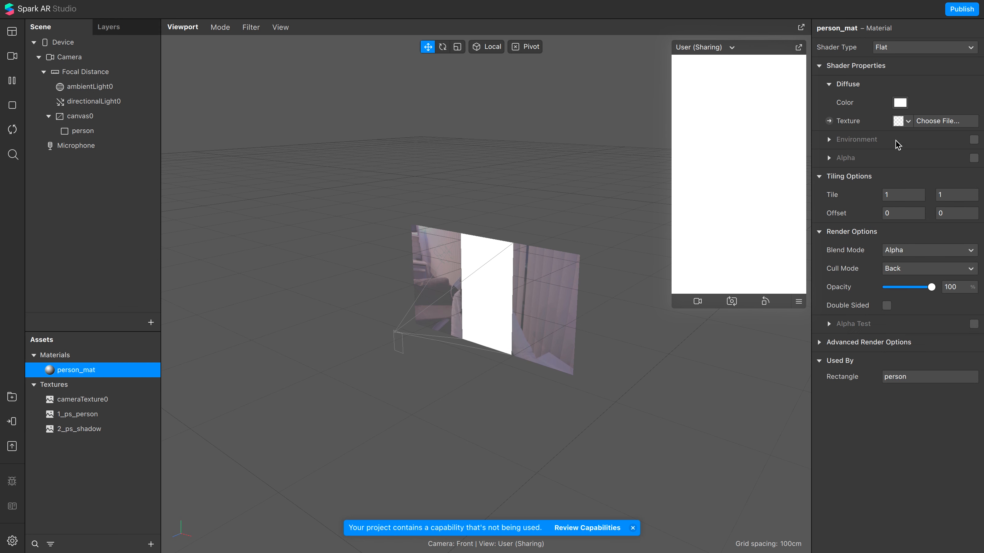
left_click(905, 121)
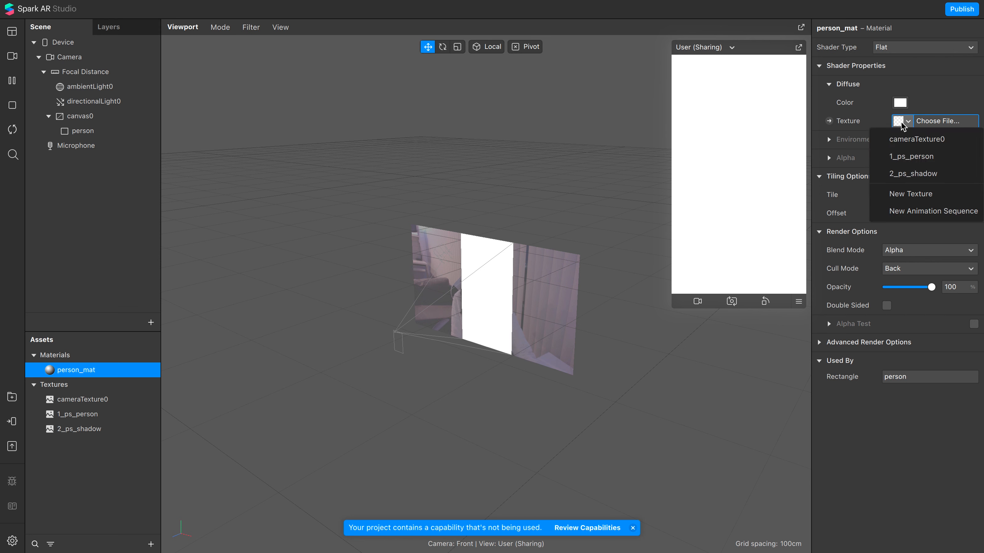
left_click(920, 141)
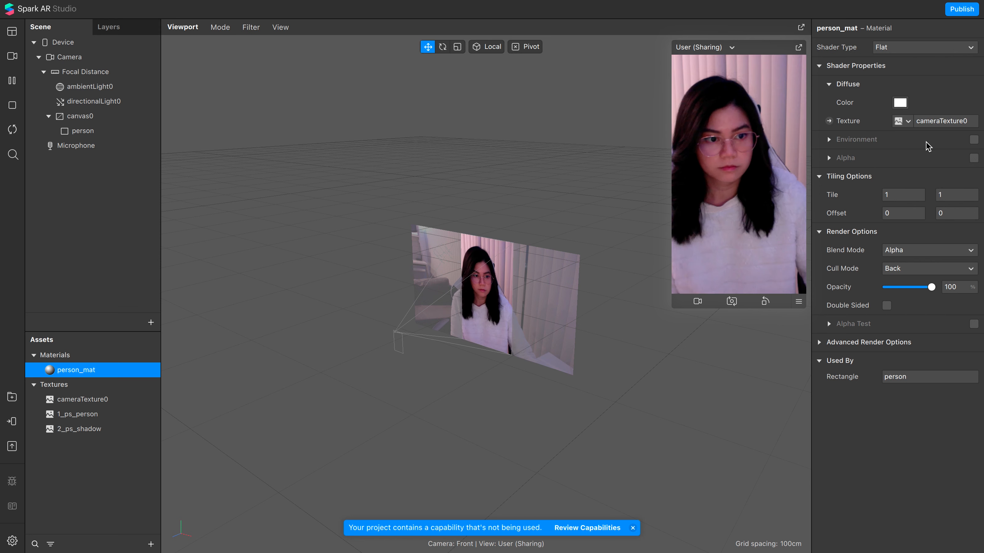
left_click(973, 158)
left_click(905, 195)
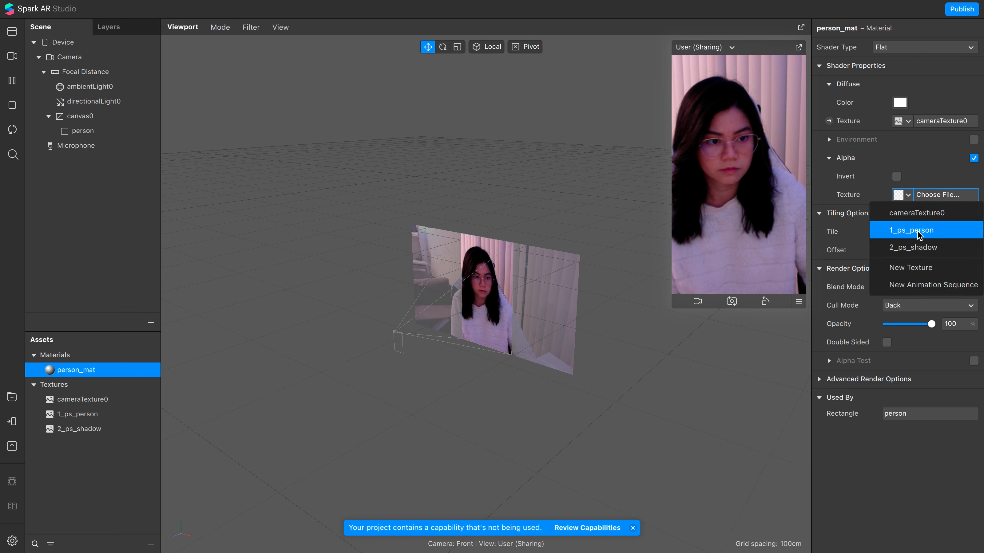
left_click(916, 229)
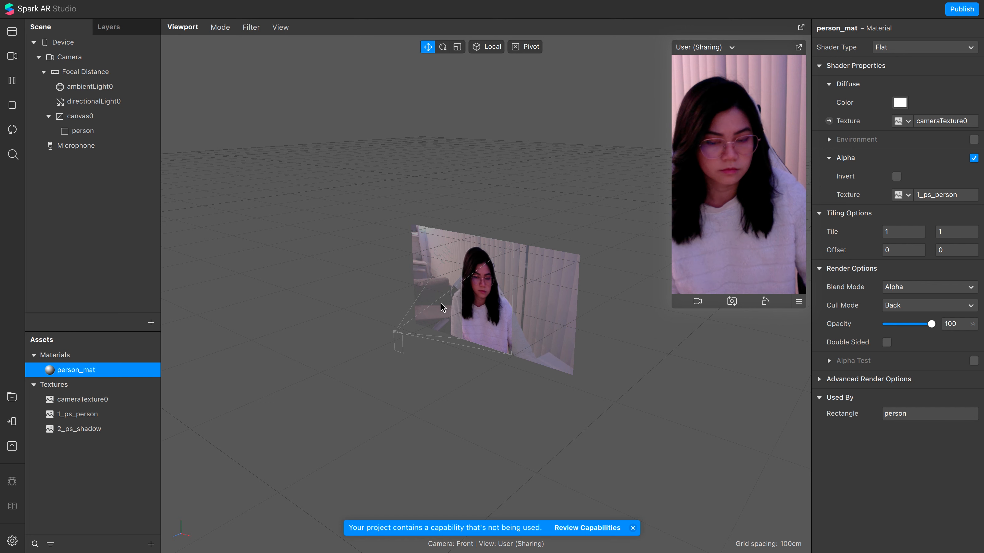
Try moving the person rectangle in the viewport and undo the move.
left_click(491, 328)
left_click_drag(492, 330, 543, 261)
key("super+z")
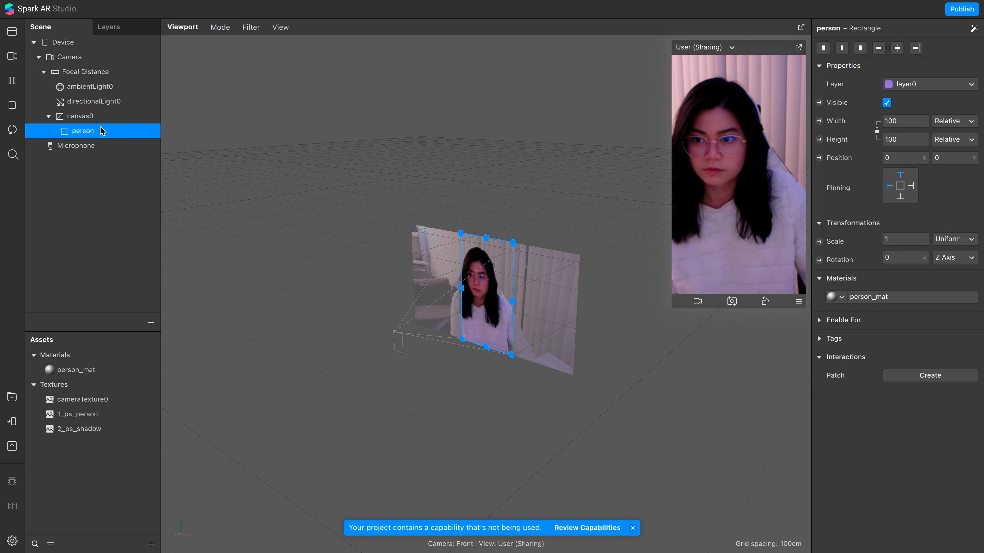
Duplicate the person rectangle as shadow and place it above person in the canvas0 hierarchy.
right_click(78, 132)
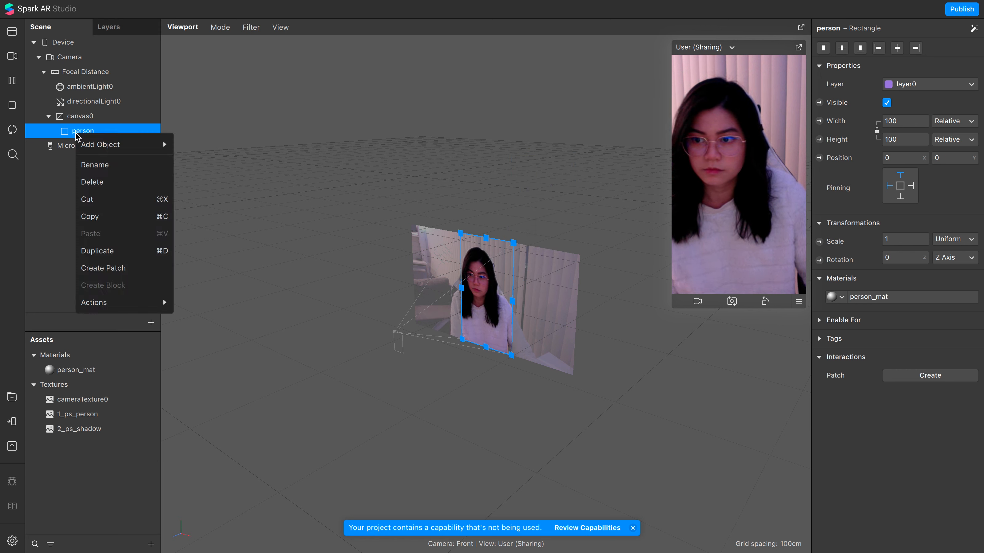
left_click(116, 251)
double_click(89, 146)
type("shadow")
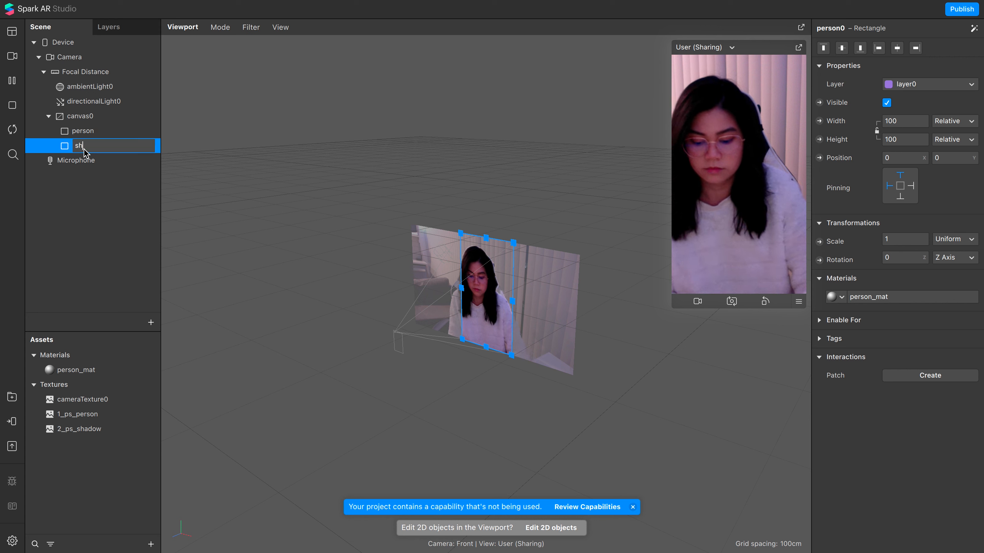
key("Return")
left_click_drag(86, 152, 82, 128)
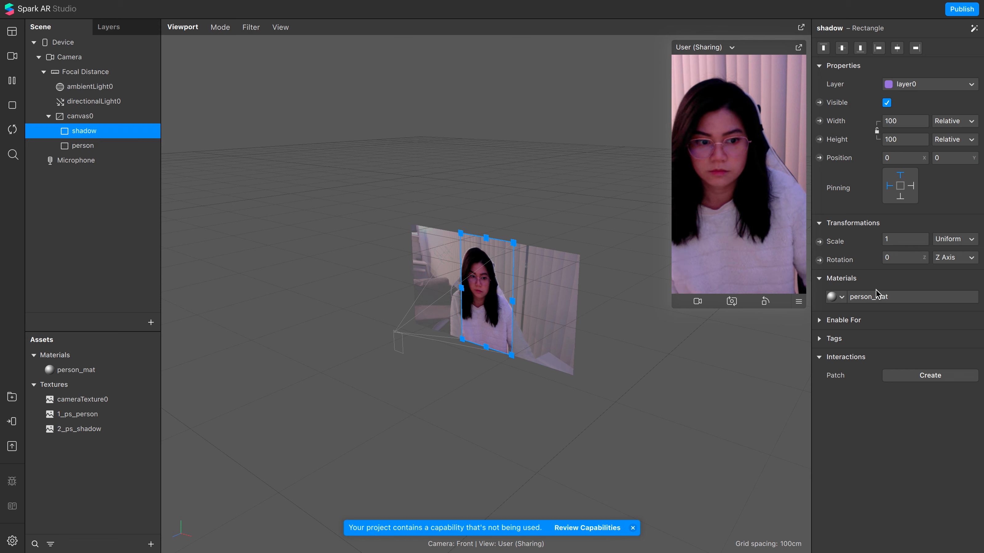
Replace the shadow rectangle's material with a new one named shadow_mat that uses the Flat shader type.
left_click(840, 297)
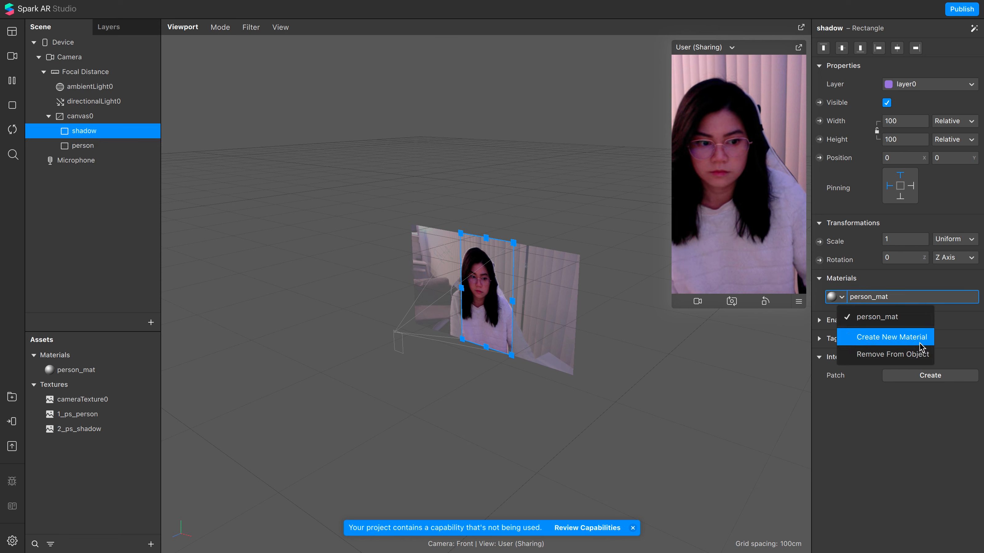
left_click(877, 338)
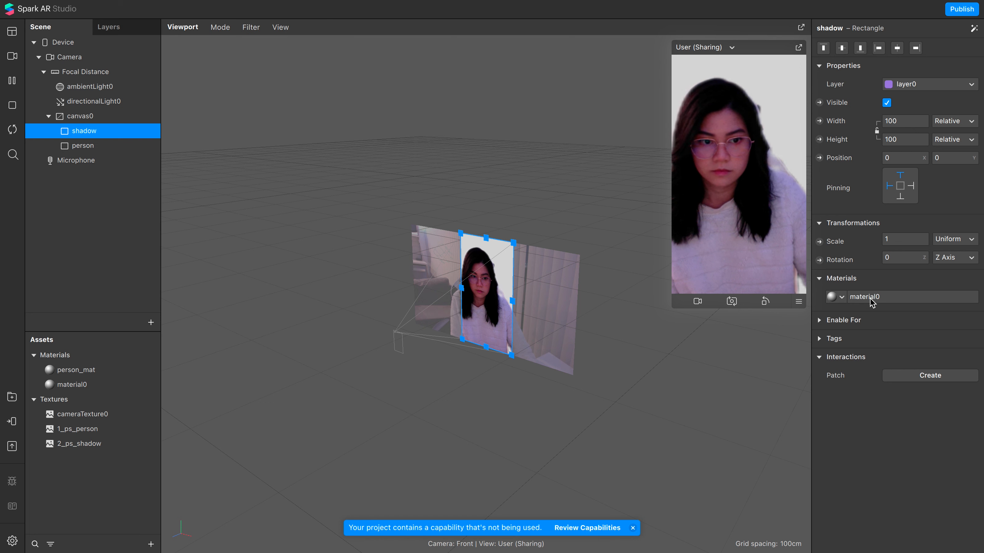
left_click(870, 298)
double_click(833, 28)
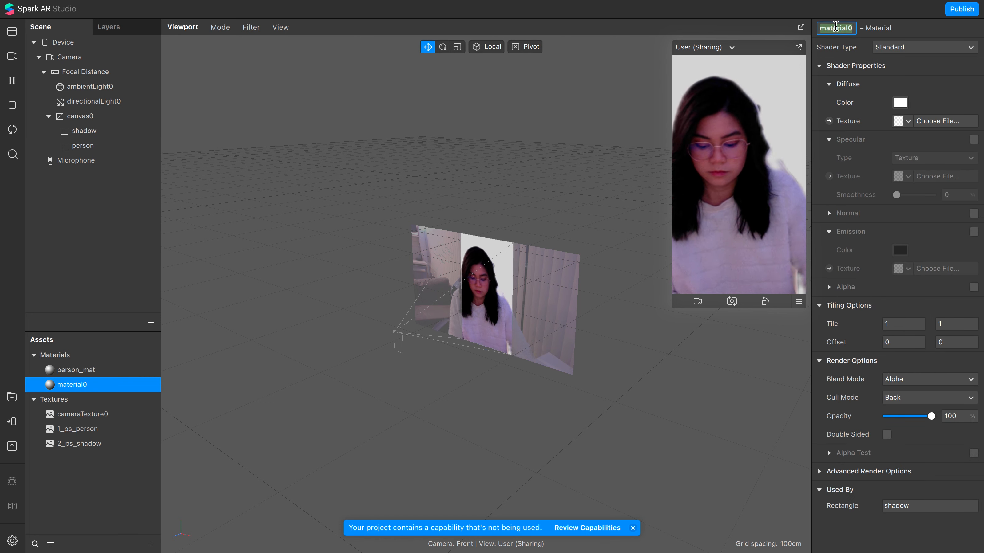
type("shadow_mat")
key("Return")
left_click(908, 47)
left_click(908, 51)
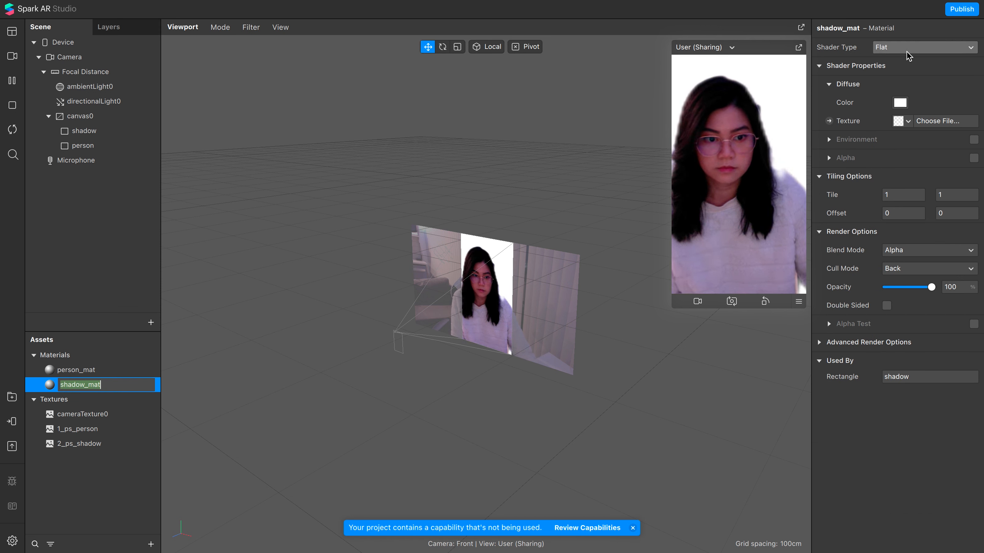
Set shadow_mat's diffuse color brightness to 20% and create a patch for its diffuse texture, placed with free space before it.
left_click(900, 102)
left_click(591, 279)
type("0")
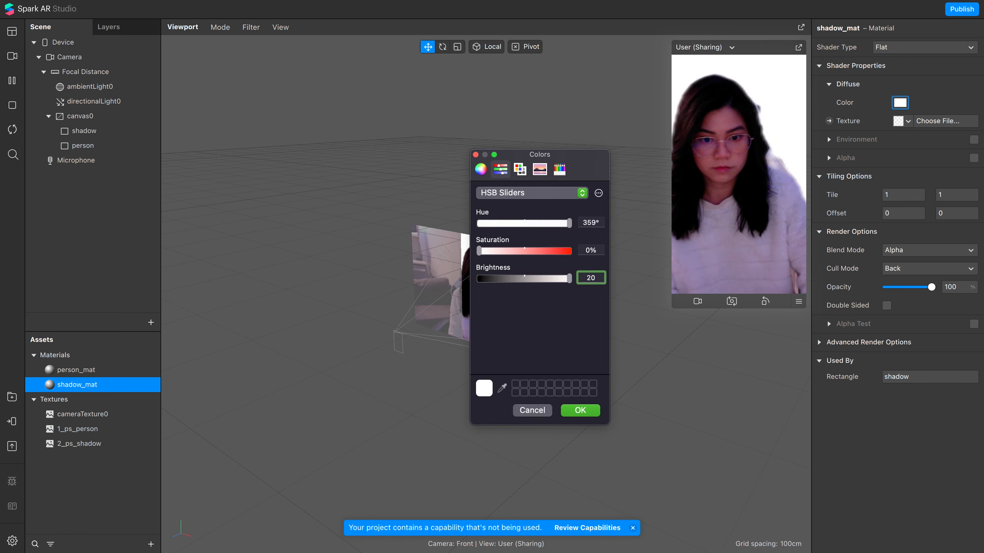
key("Return")
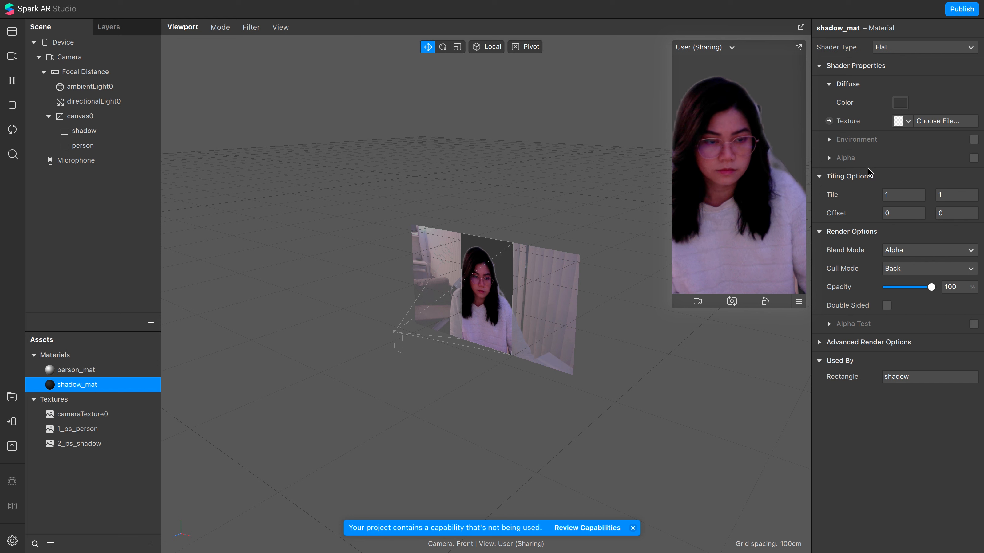
left_click(830, 122)
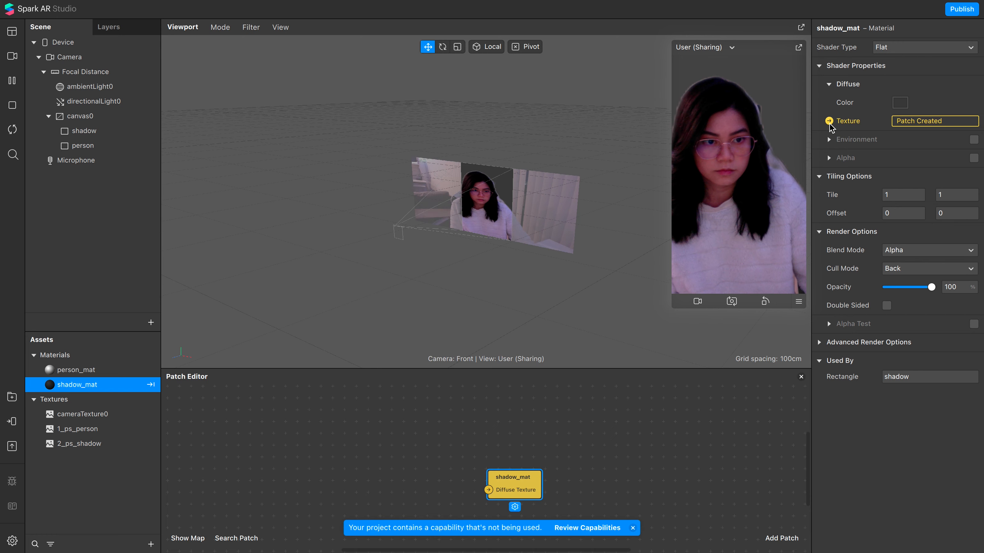
left_click_drag(538, 463, 637, 450)
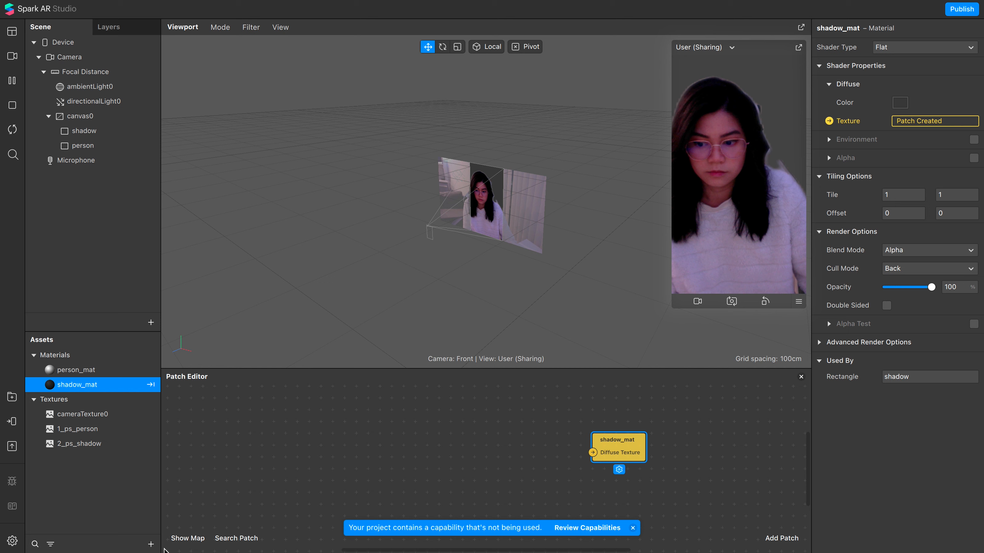
Search the AR Library for blur and import the Blur patch asset.
left_click(151, 545)
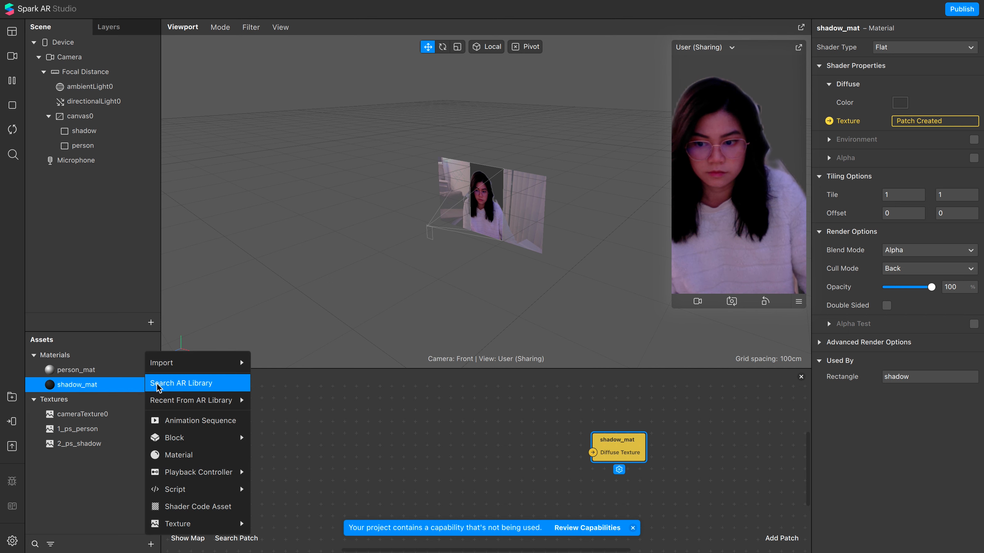
left_click(229, 388)
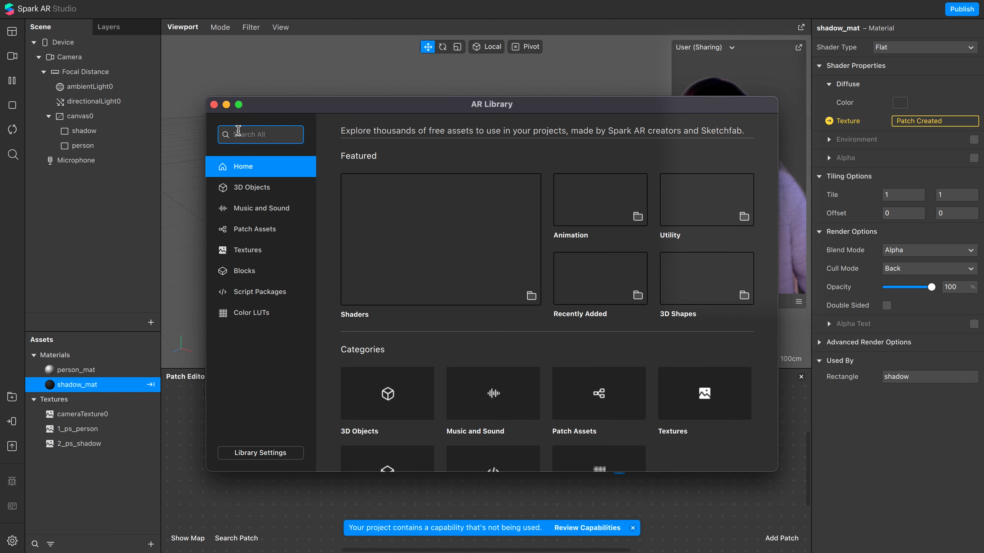
type("blur")
key("Return")
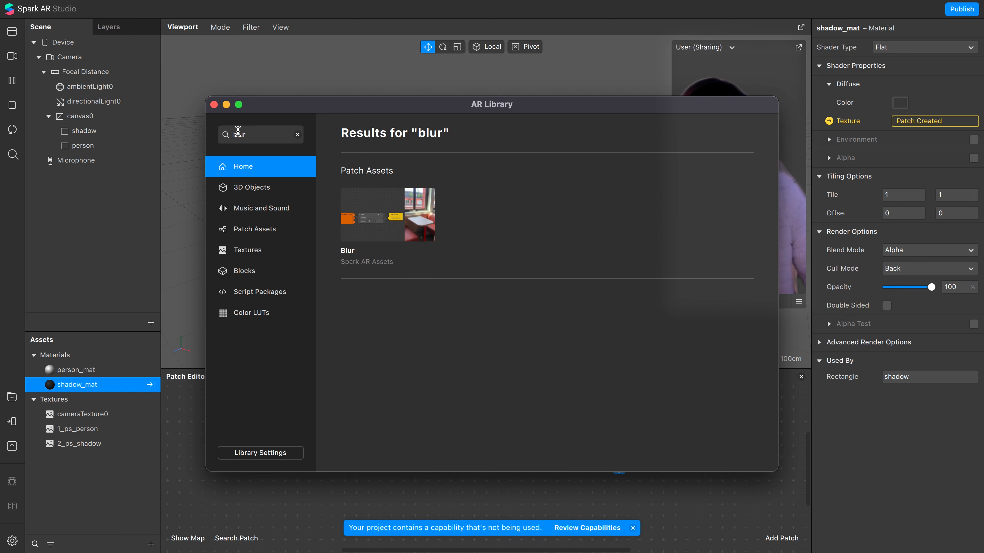
left_click(397, 341)
left_click(714, 159)
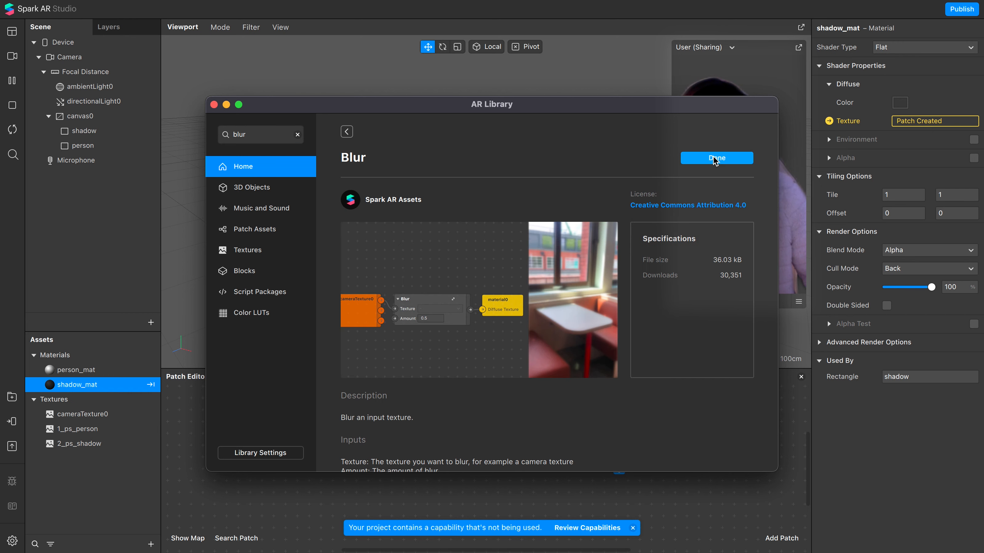
Close the AR Library and place the imported Blur patch in the Patch Editor before shadow_mat.
left_click(214, 105)
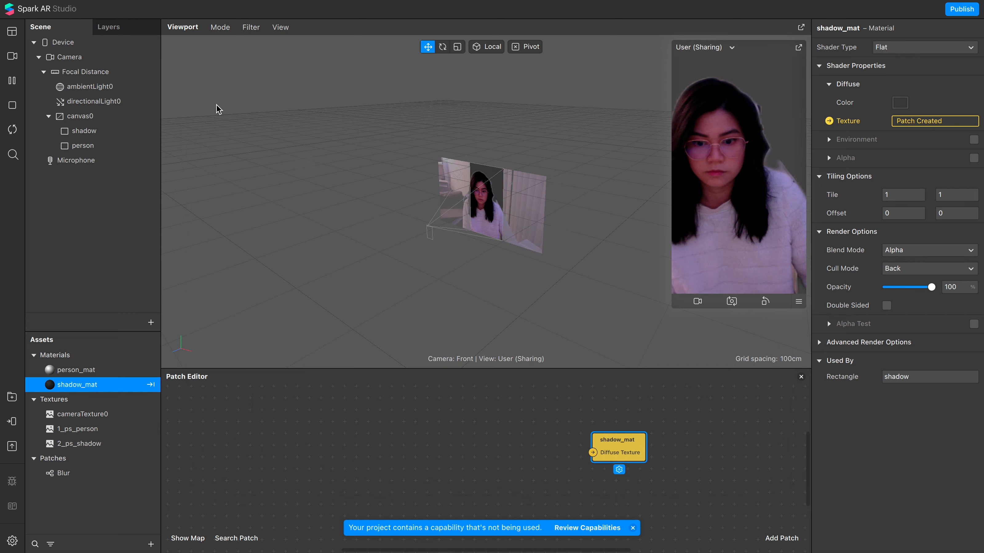
left_click(71, 475)
left_click_drag(71, 476, 196, 468)
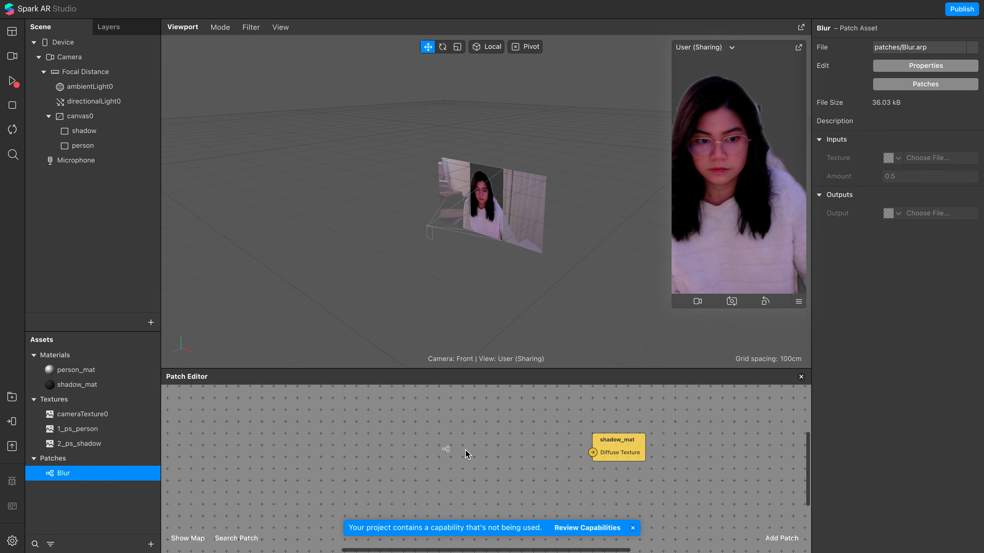
left_click_drag(468, 449, 467, 451)
Add 2_ps_shadow as a patch, connecting its RGBA to Blur's Texture and Blur's Output to shadow_mat's Diffuse Texture.
left_click_drag(58, 444, 325, 455)
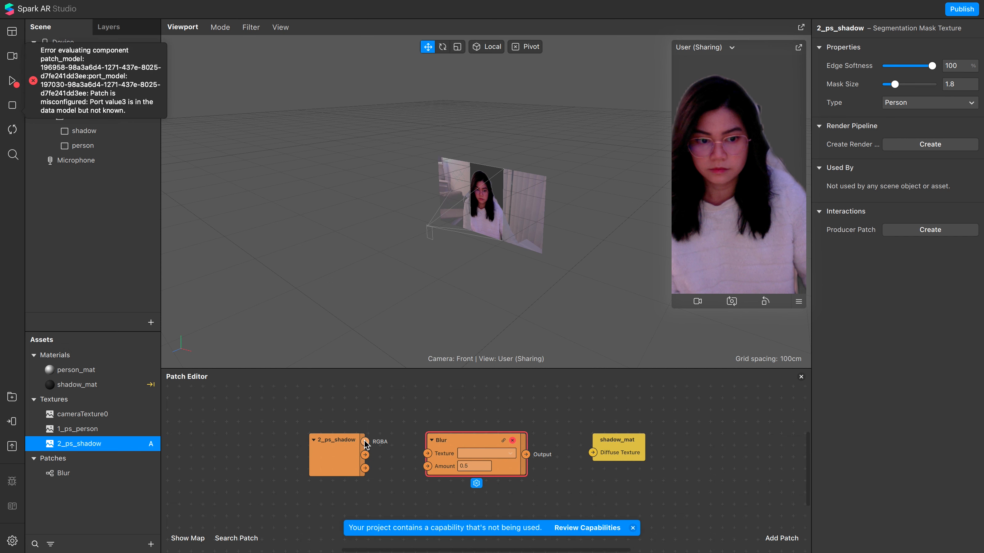
left_click_drag(364, 441, 428, 453)
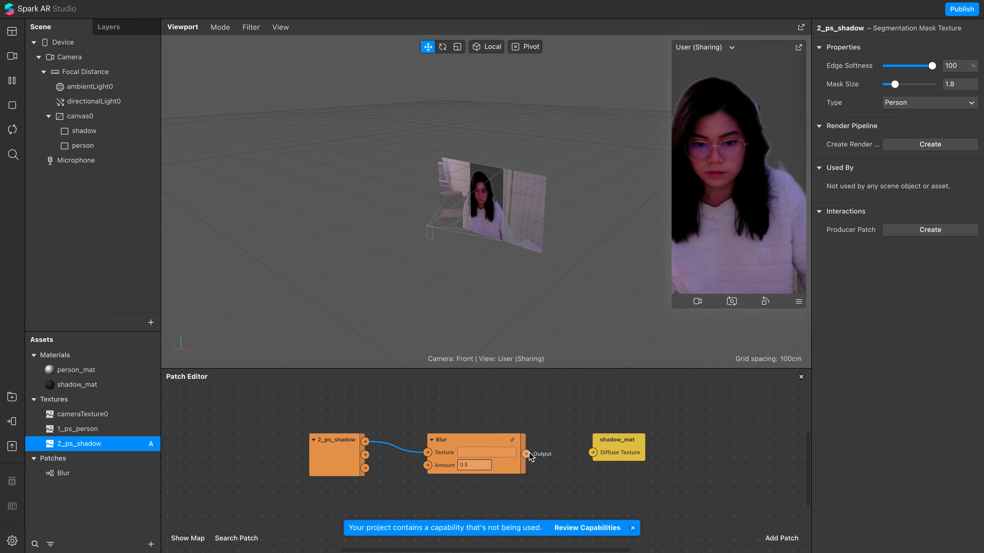
left_click_drag(585, 453, 593, 452)
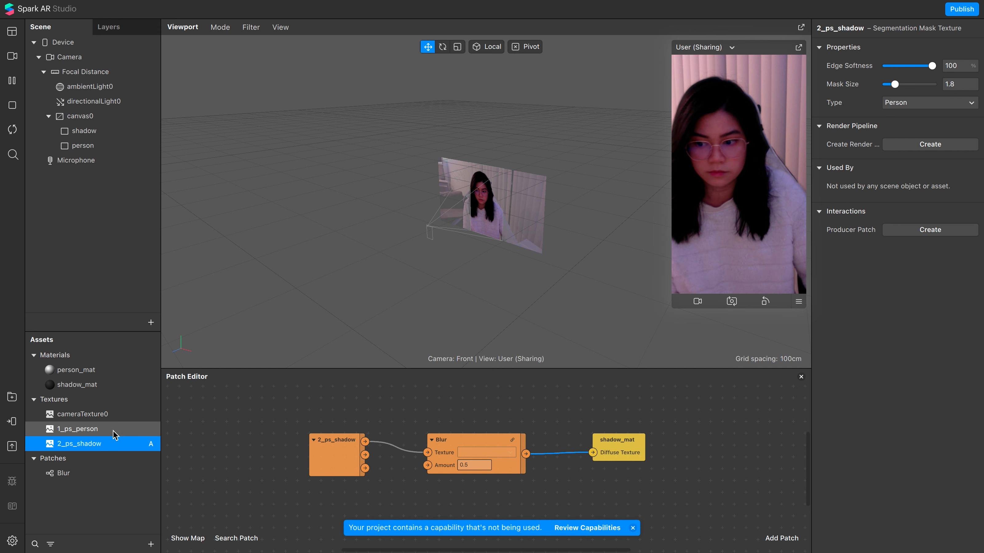
Set the mask size of 2_ps_shadow to 7.5 and the Blur patch's amount to 1.
left_click_drag(896, 85, 923, 89)
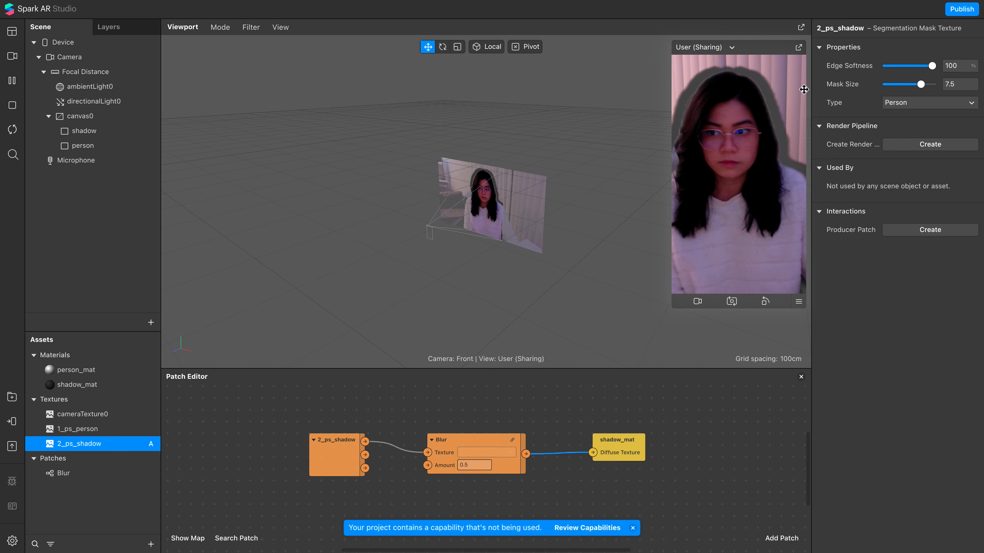
left_click(484, 465)
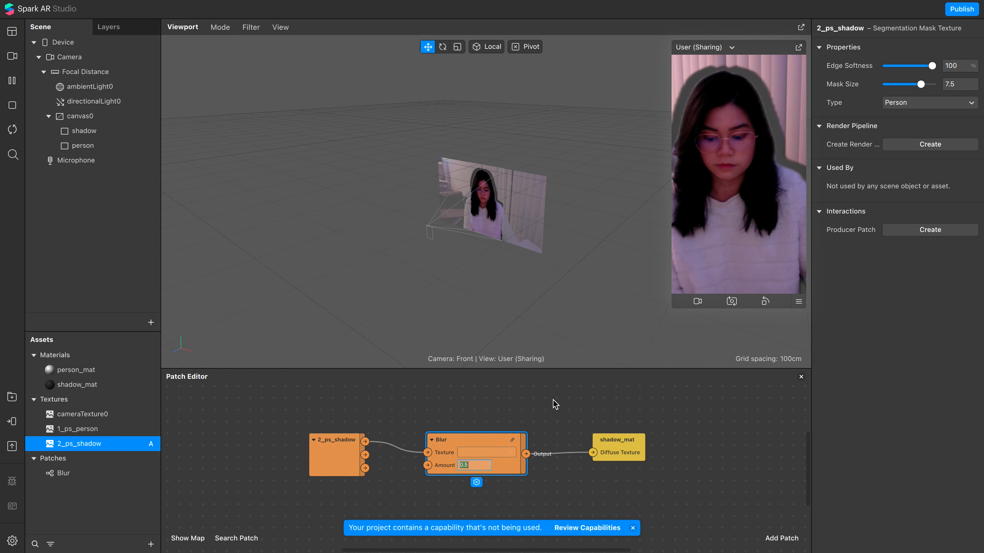
type("1")
key("Return")
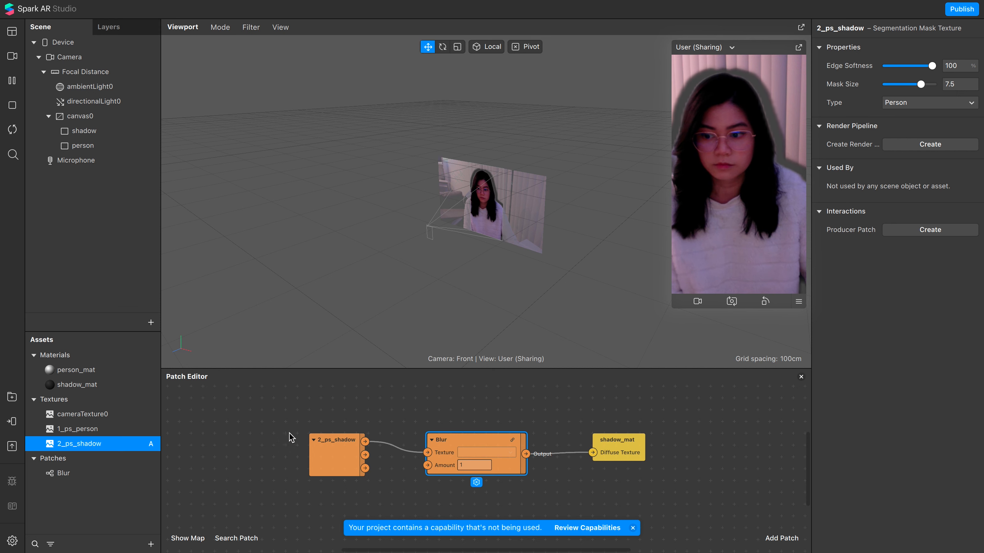
Set the opacity of shadow_mat to 45%.
left_click(93, 385)
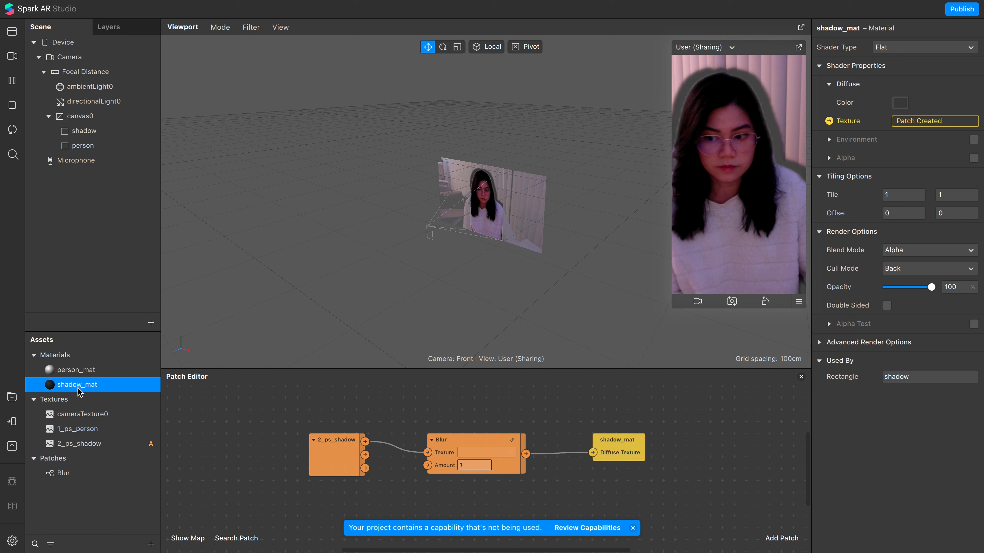
left_click(969, 287)
type("45")
key("Return")
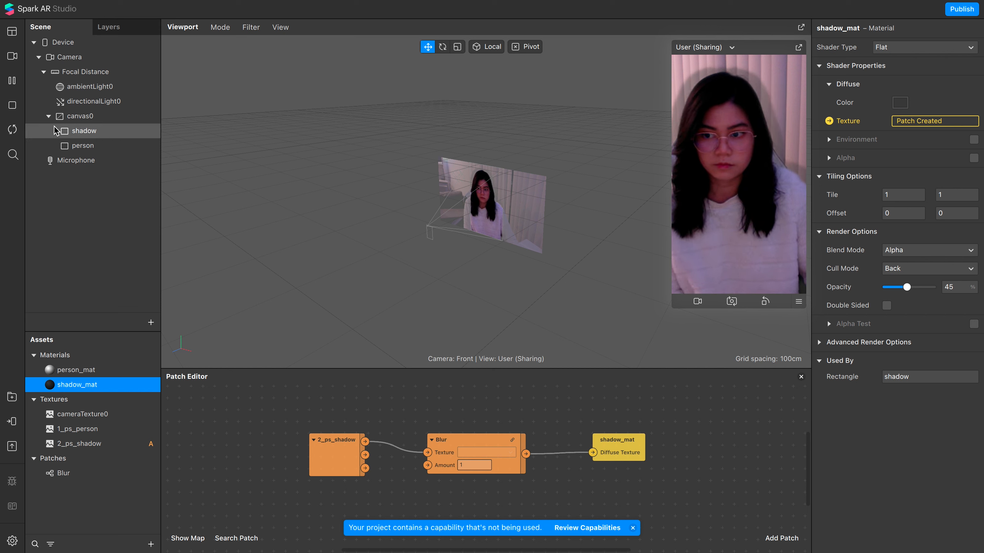
Shift the shadow rectangle to about X -23, Y -19 and extend its lower edge slightly.
left_click(74, 131)
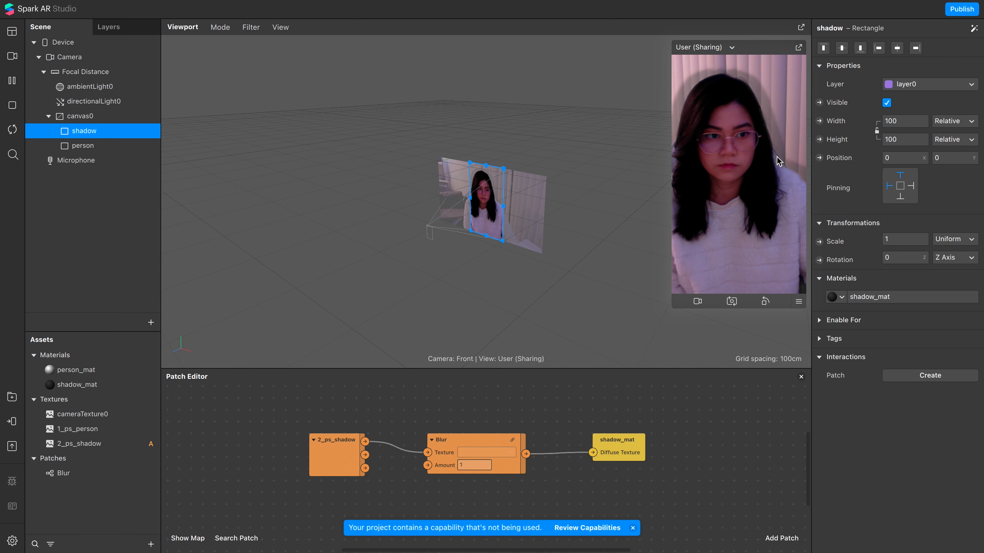
scroll(495, 202, "up", 5)
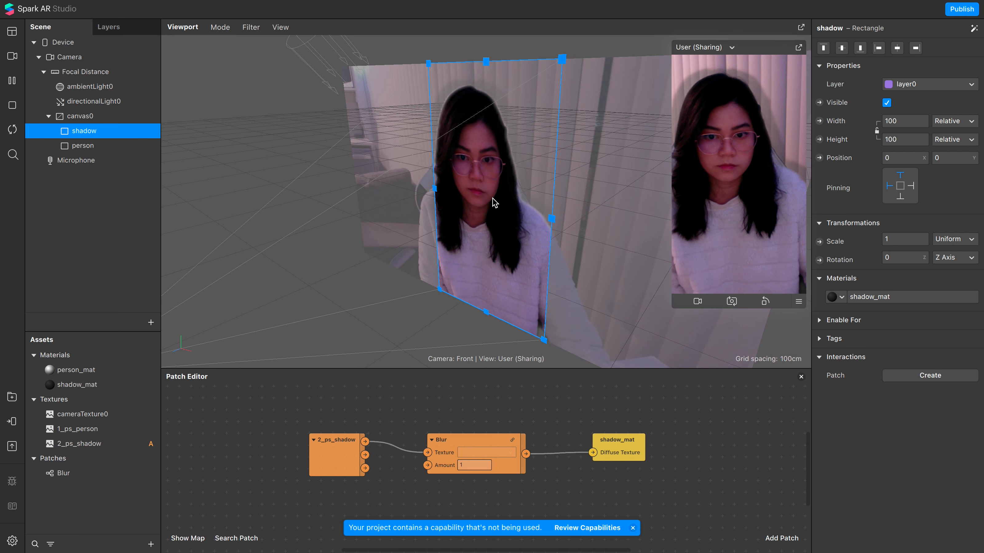
scroll(451, 242, "down", 3)
left_click_drag(445, 248, 499, 229)
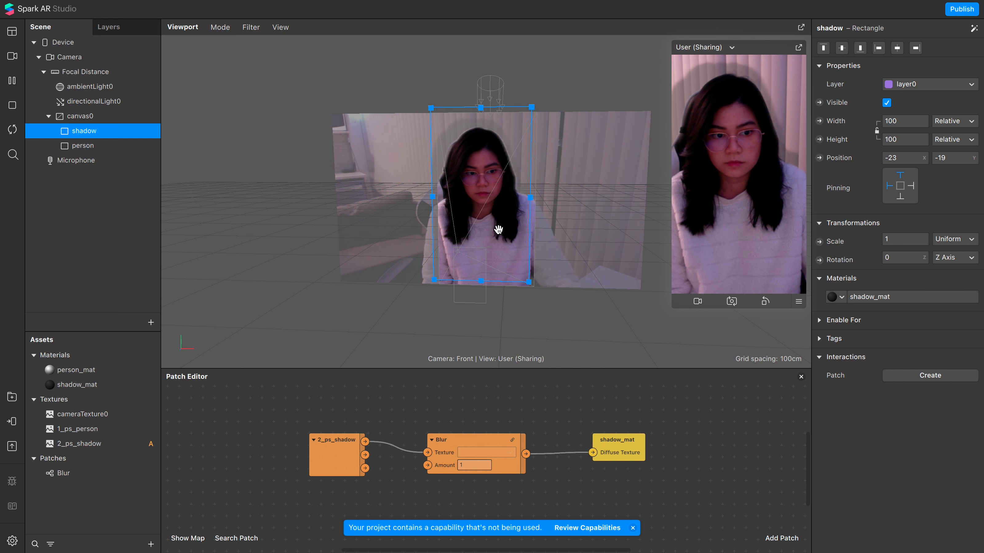
left_click_drag(480, 280, 480, 285)
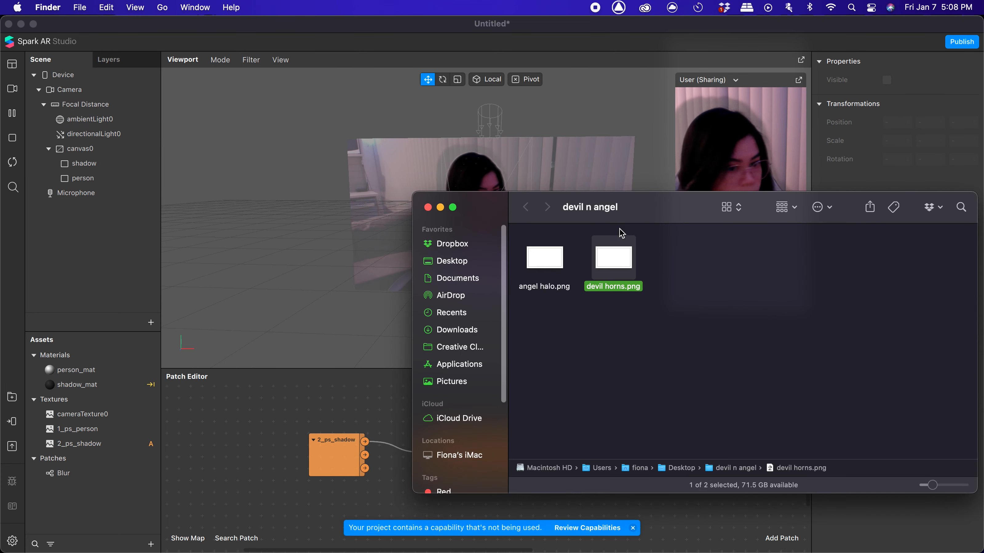
Preview the devil horns and angel halo images and view the Devil & Angel PNG Asset page on Gumroad.
left_click(683, 365)
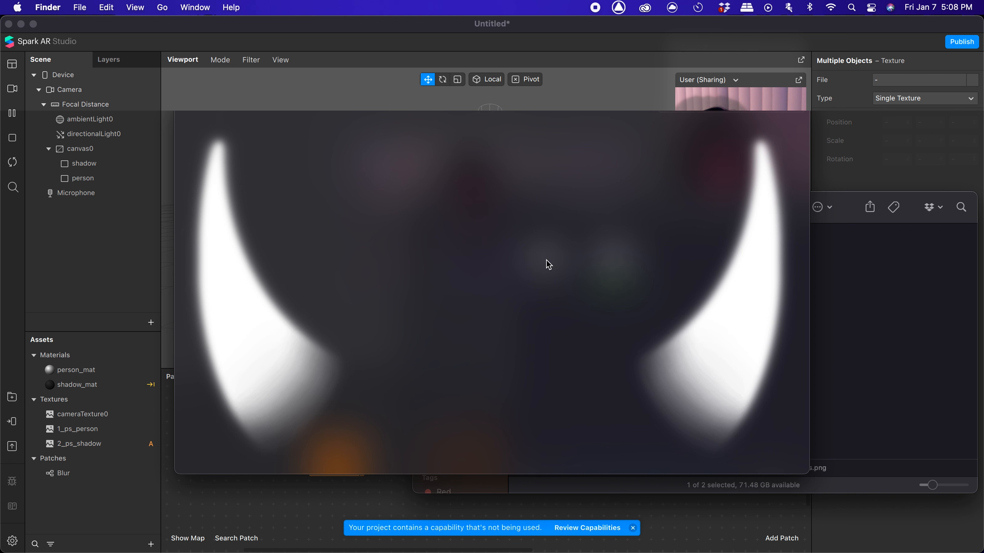
key("Down")
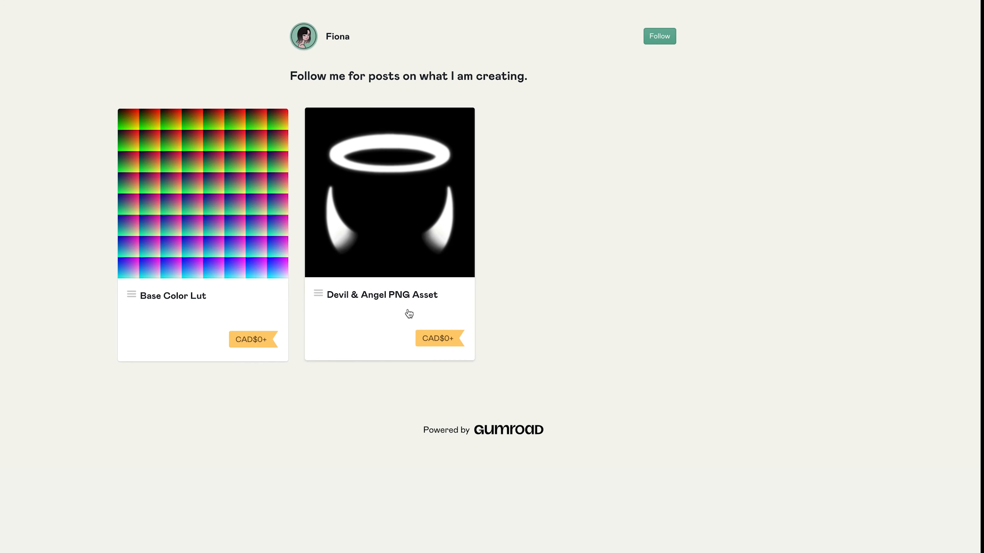
left_click(409, 314)
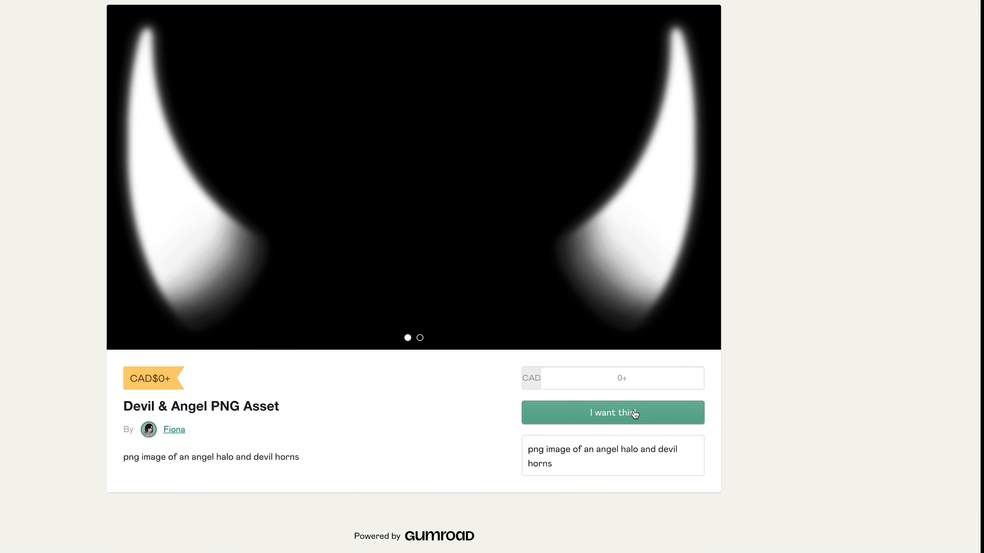
left_click(709, 177)
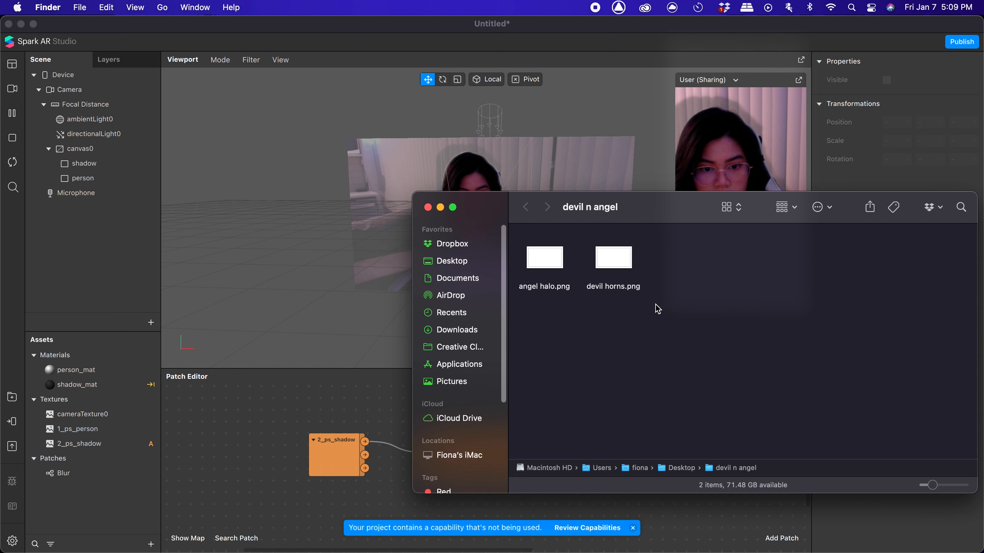
Import angel halo.png and devil horns.png from the devil n angel folder as textures named angel halo and devil horns.
left_click_drag(593, 307, 116, 509)
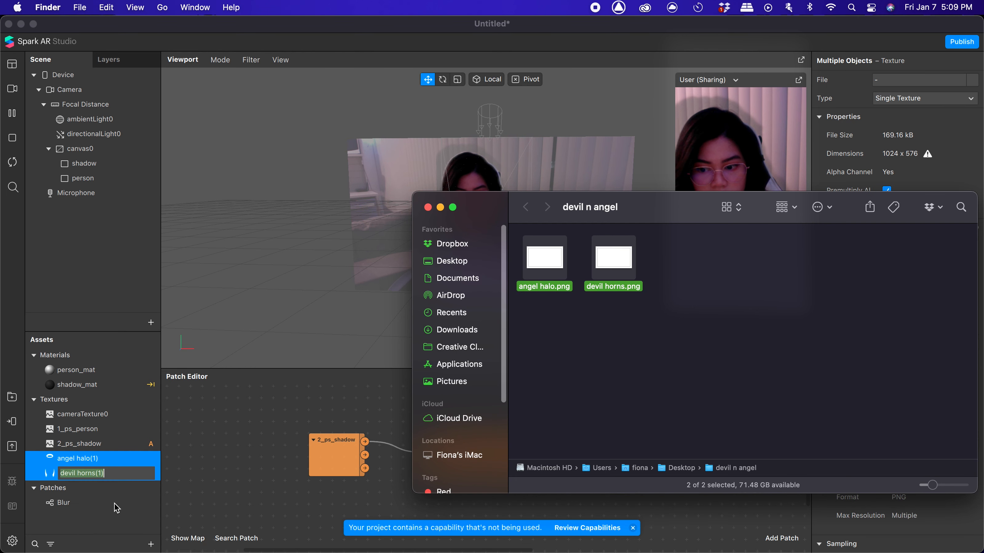
left_click(97, 458)
Add a face tracker to the scene and create a plane named devil horns inside it.
right_click(88, 245)
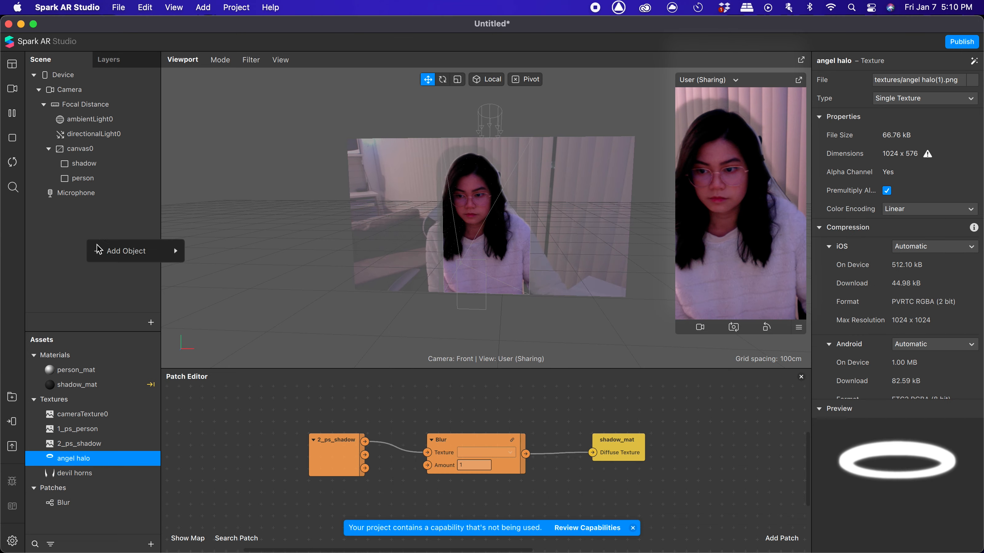
mouse_move(116, 251)
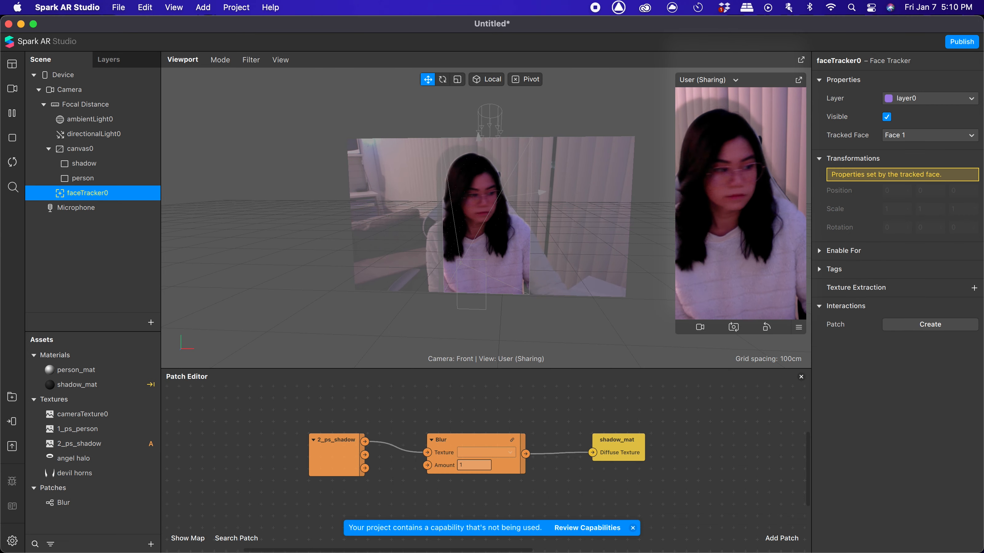
left_click(90, 162)
left_click(89, 161)
right_click(91, 165)
mouse_move(118, 174)
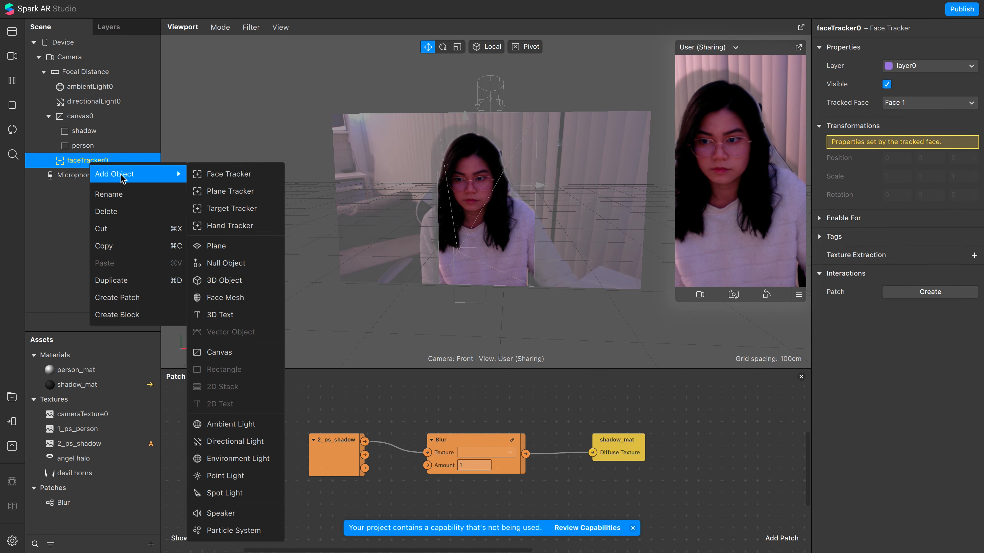
left_click(222, 247)
double_click(89, 176)
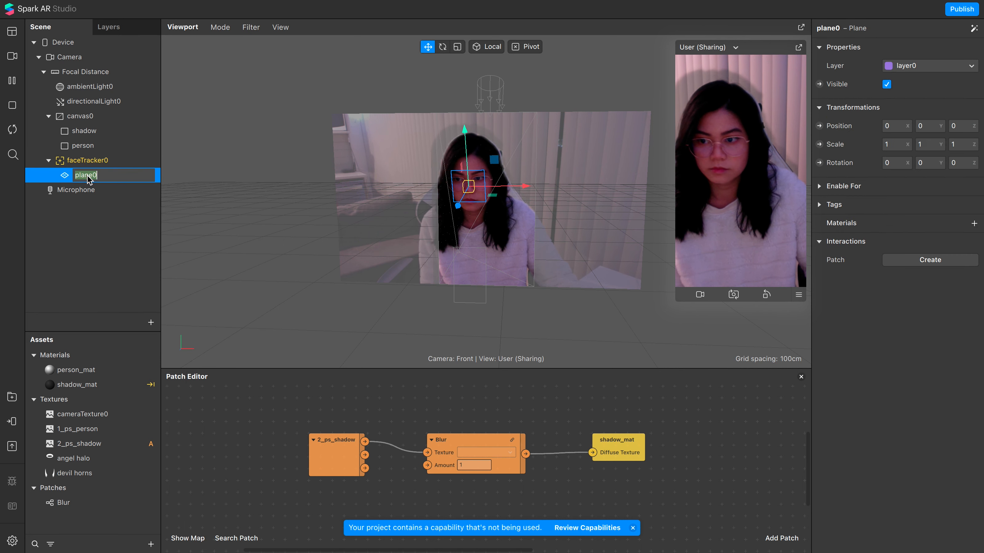
type("devil horns")
key("Return")
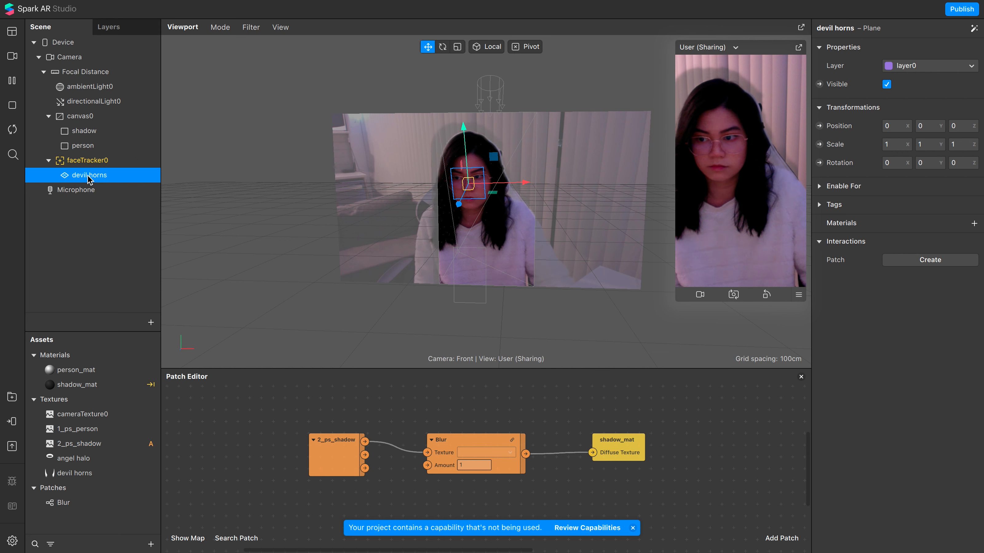
Assign faceTracker0 together with its children to layer1.
left_click(110, 165)
left_click(60, 165)
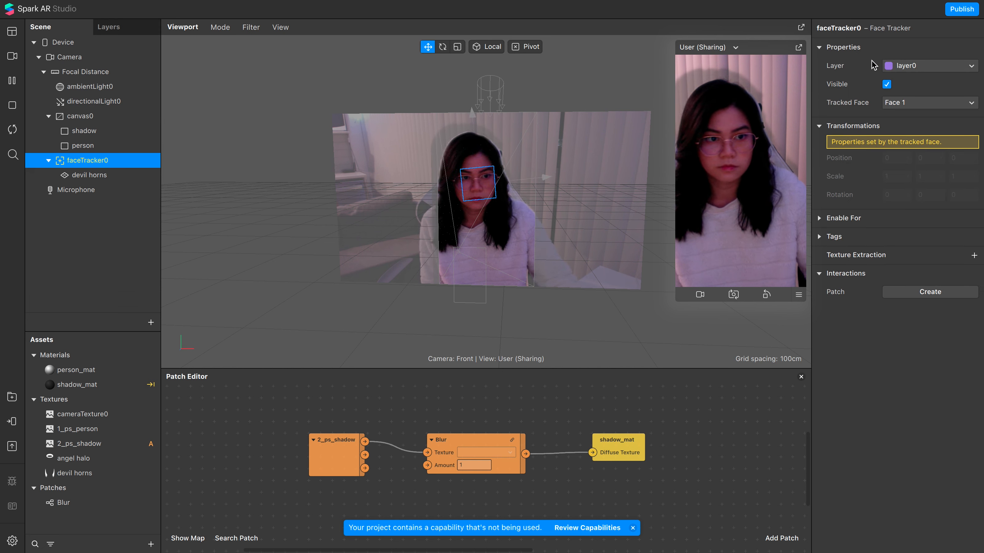
left_click(891, 66)
left_click(895, 80)
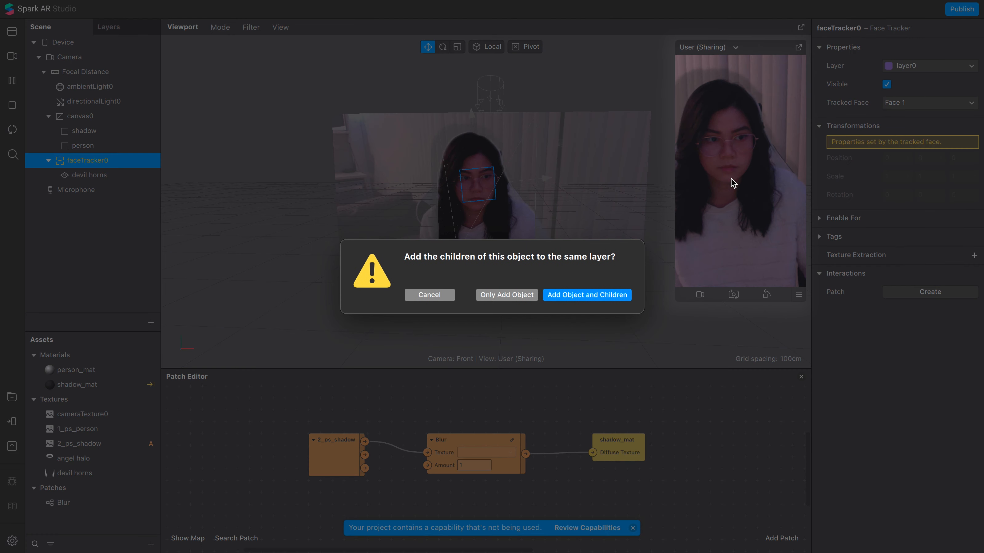
left_click(587, 294)
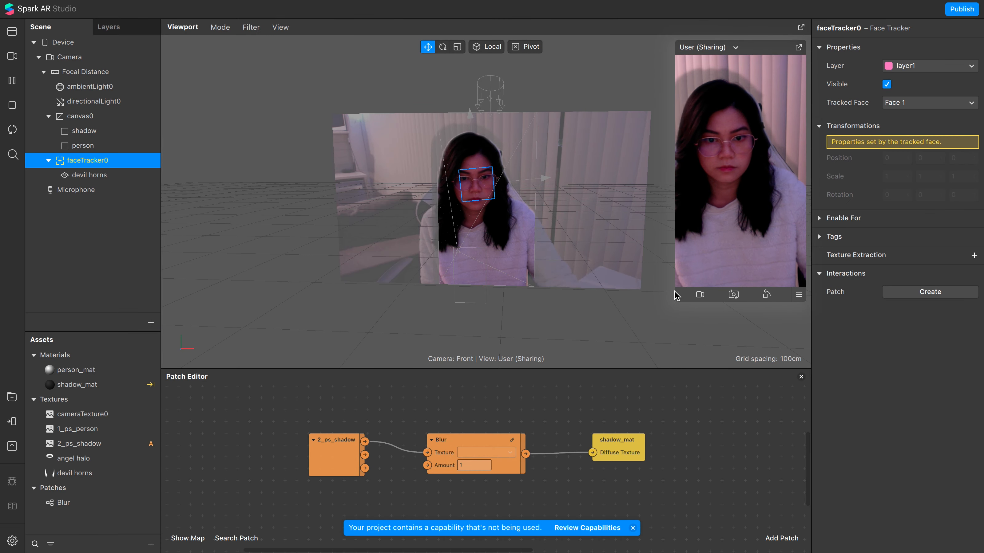
Assign the person rectangle to layer1 and move faceTracker0 above canvas0 in the scene hierarchy.
left_click(89, 175)
left_click(104, 149)
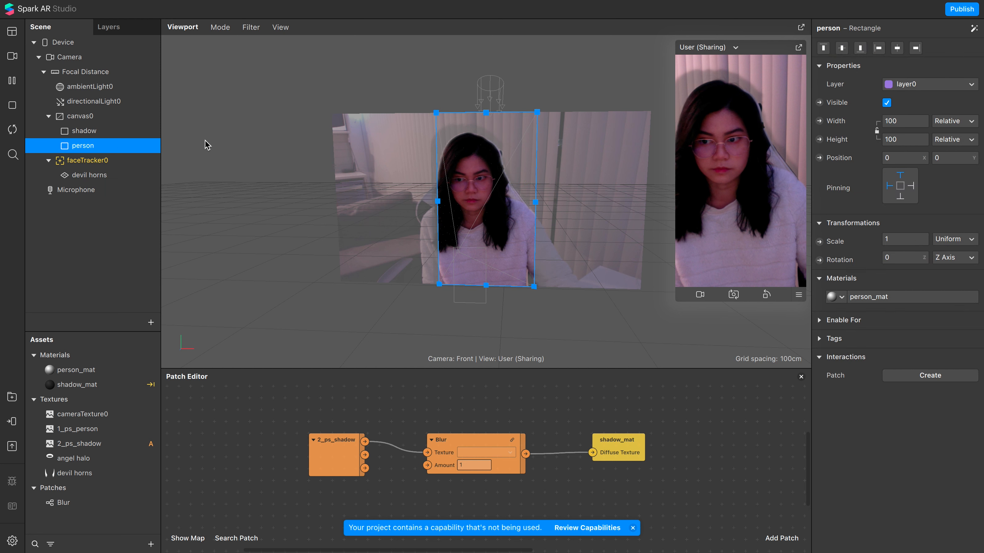
left_click(922, 84)
left_click(922, 88)
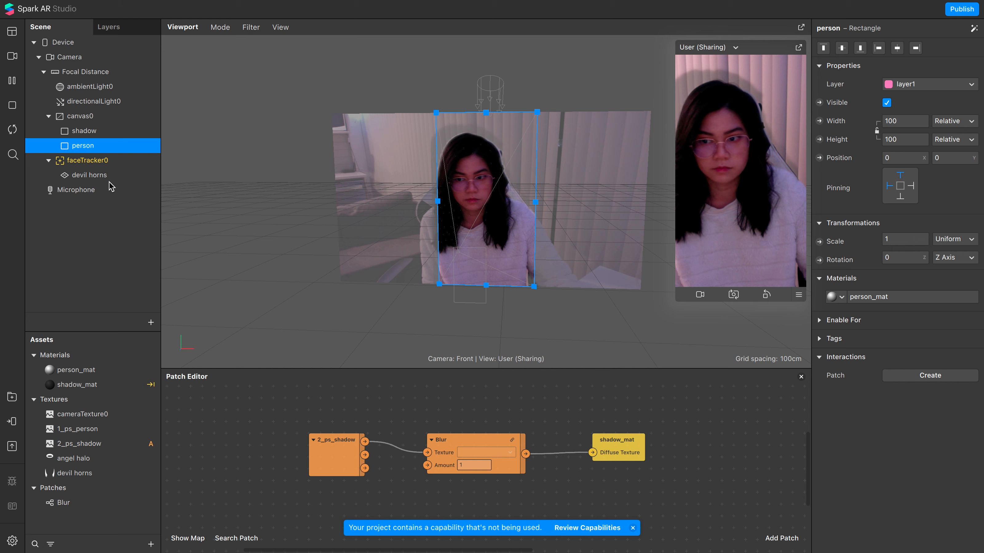
left_click(104, 162)
left_click_drag(111, 134, 108, 110)
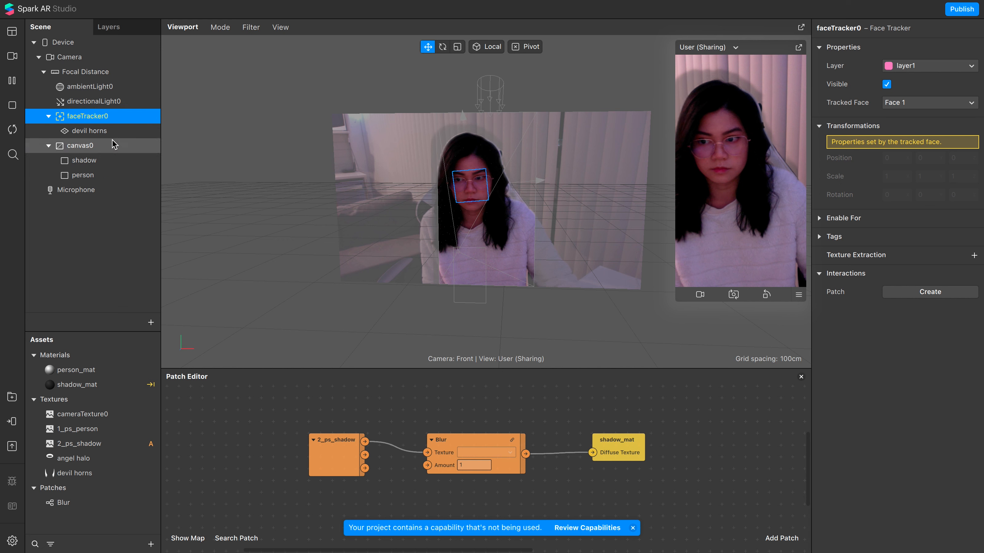
Create a new material for the devil horns plane and name it devilhorns_mat.
left_click(89, 131)
left_click(974, 223)
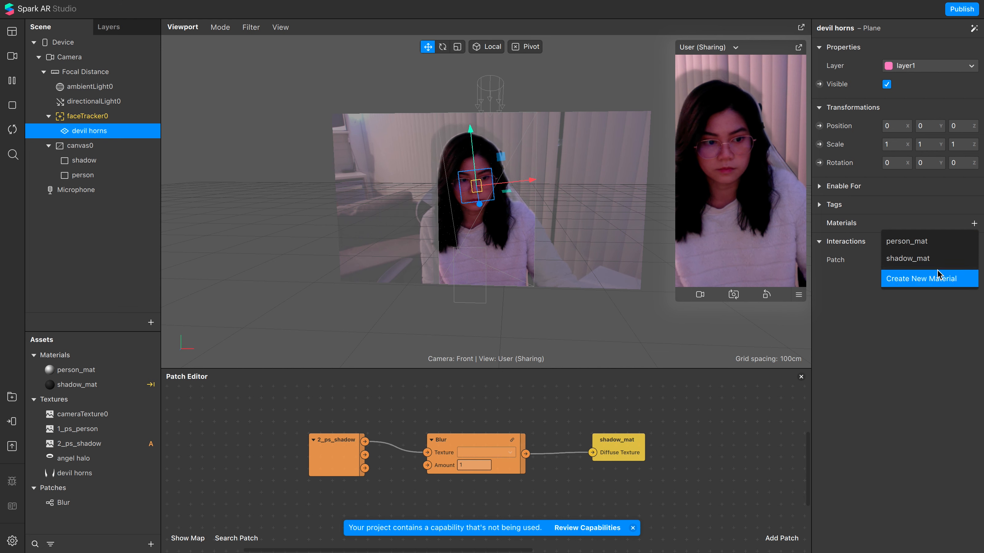
left_click(933, 278)
left_click(854, 224)
double_click(839, 30)
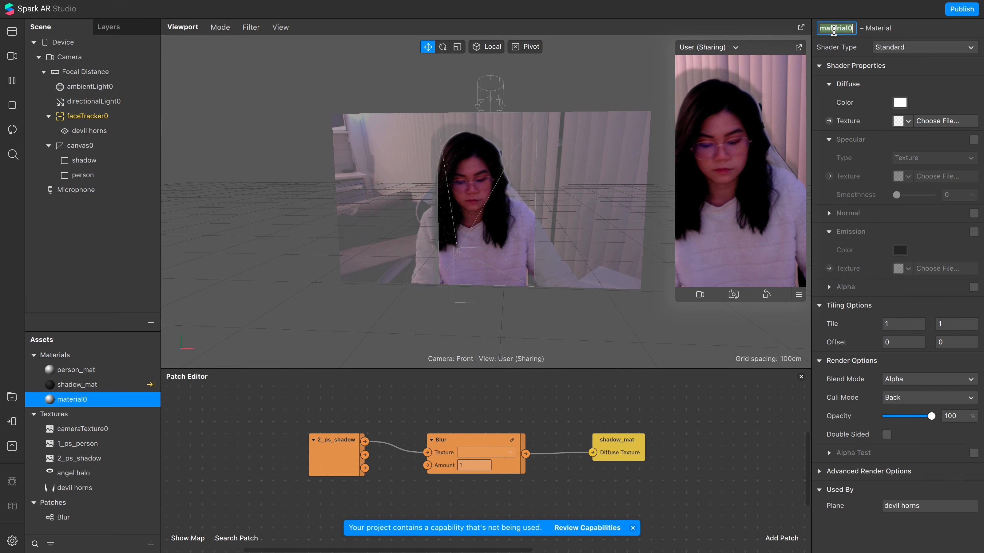
type("devilhorns_mat")
key("Return")
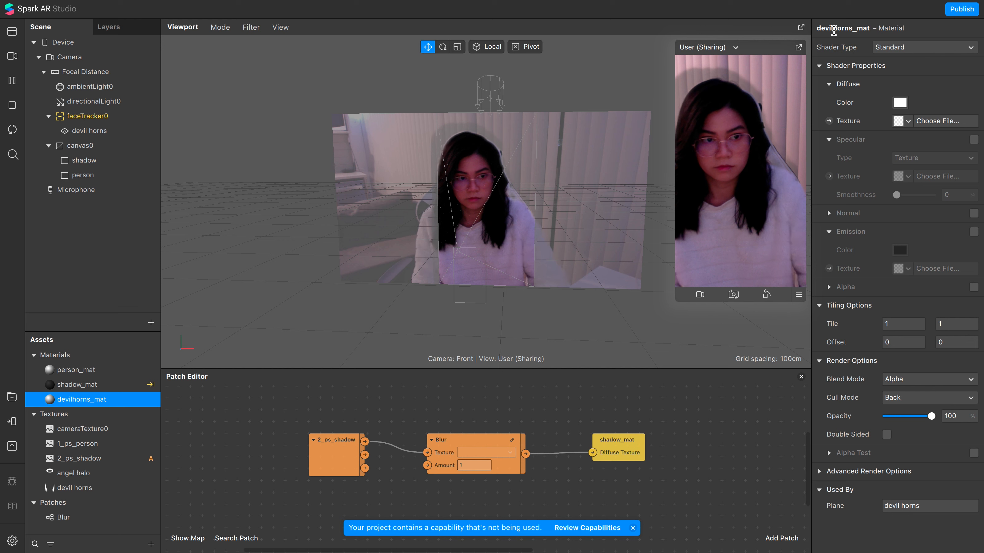
Set devilhorns_mat's shader type to Flat, assign the devil horns texture to it, and expand its advanced render options.
left_click(922, 47)
left_click(922, 50)
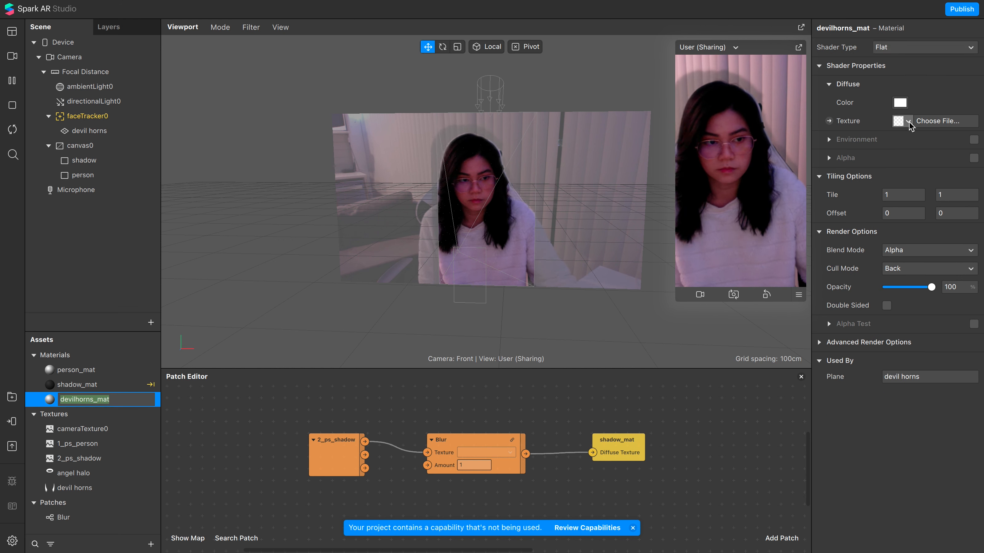
left_click(908, 122)
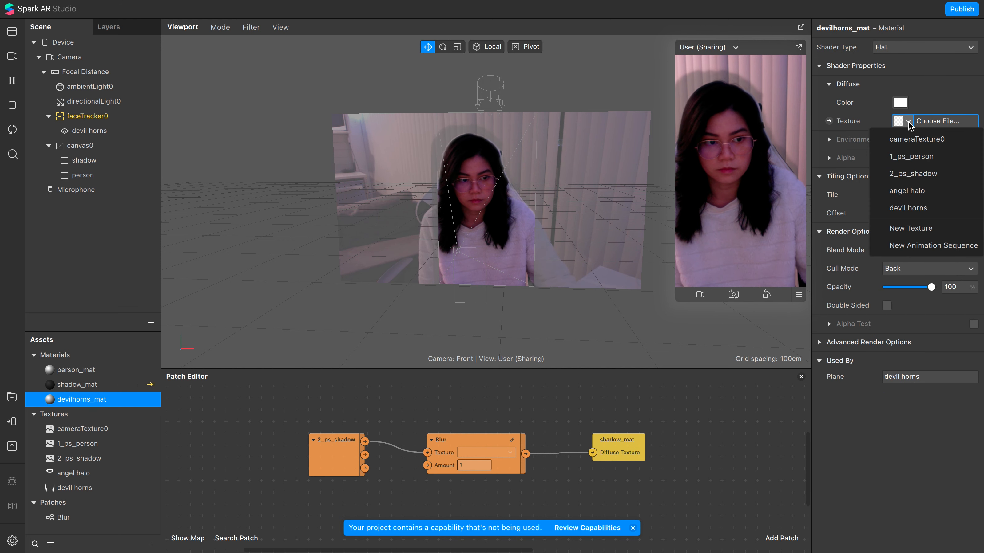
left_click(903, 209)
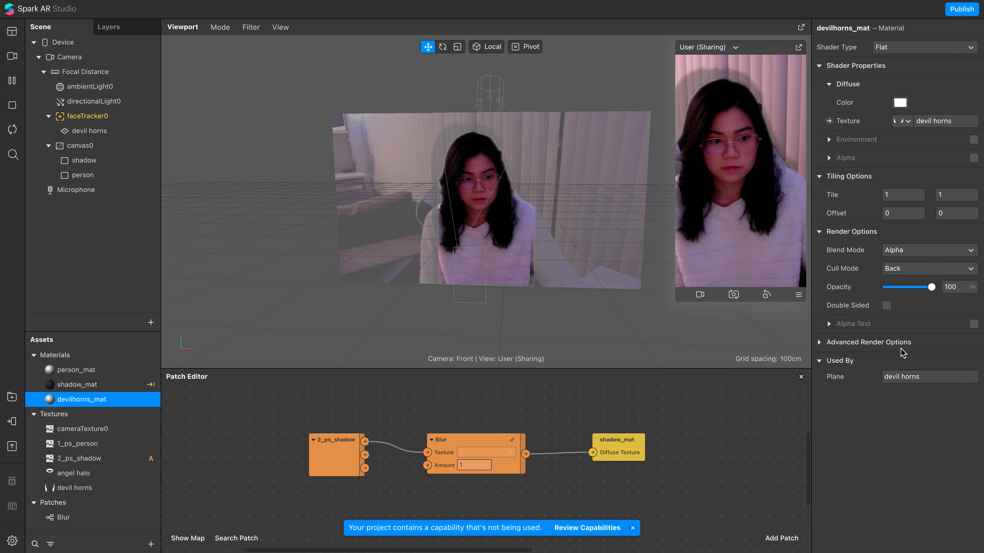
left_click(820, 343)
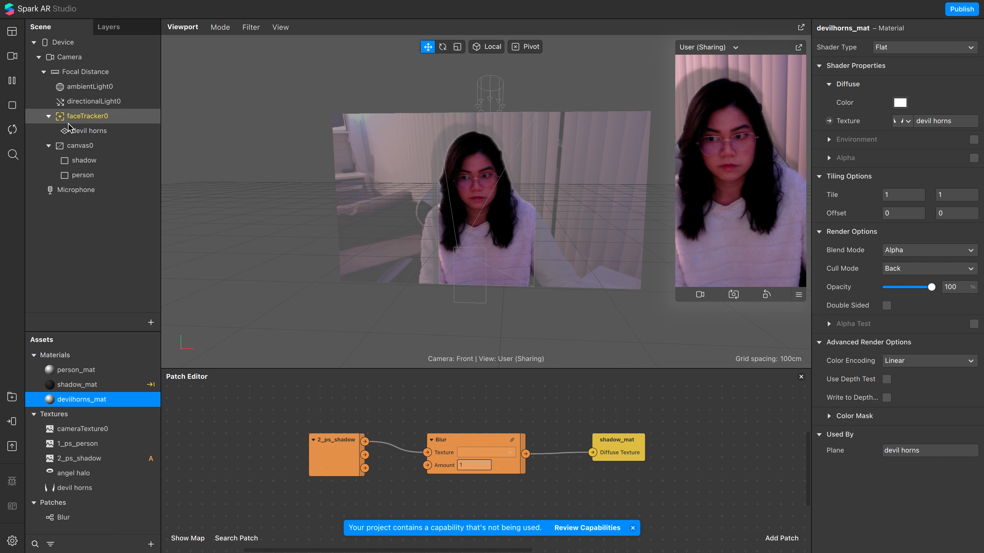
Raise the devil horns plane to just above the head, at a Y position of about 0.183.
left_click(102, 136)
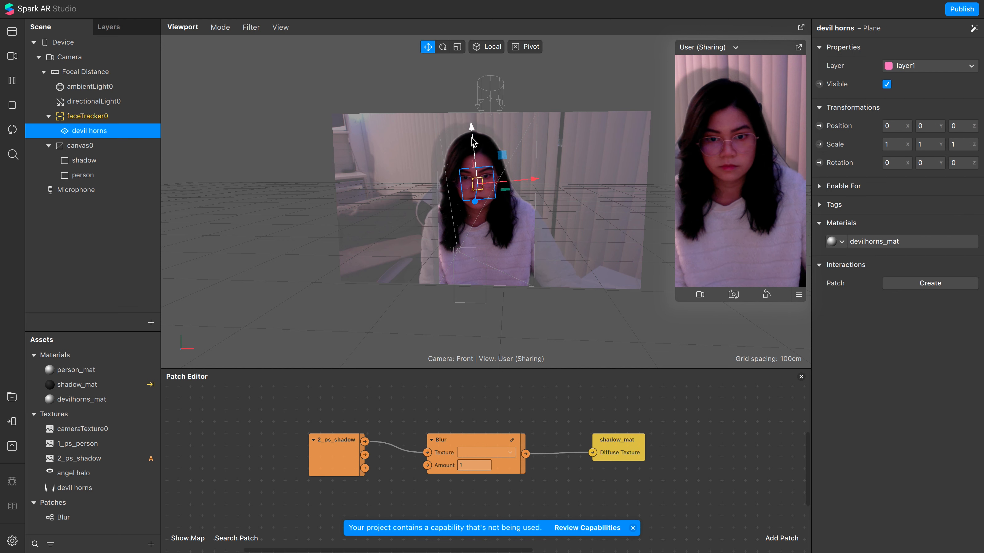
left_click_drag(472, 116, 473, 76)
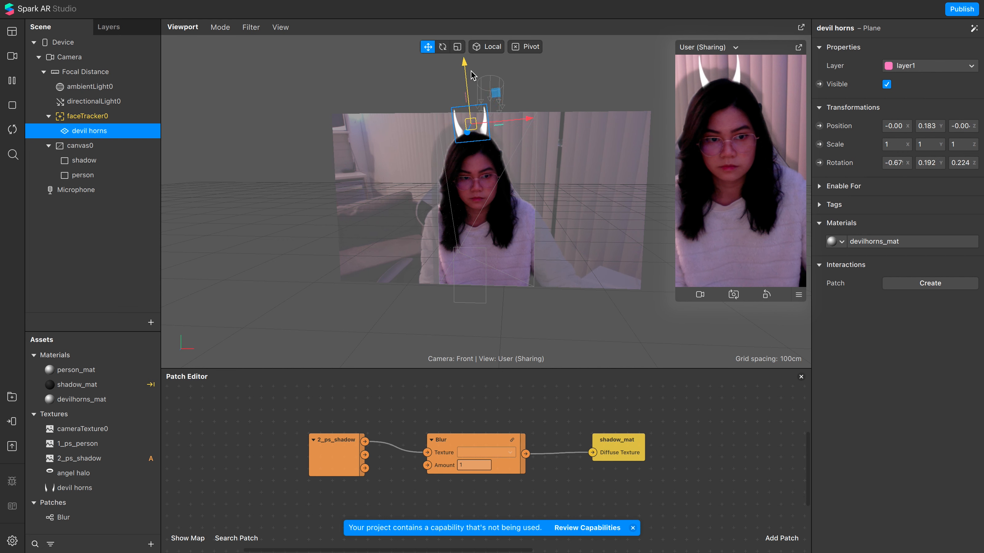
Darken devilhorns_mat's diffuse color to 63% brightness and set the material's opacity to 60%.
double_click(81, 399)
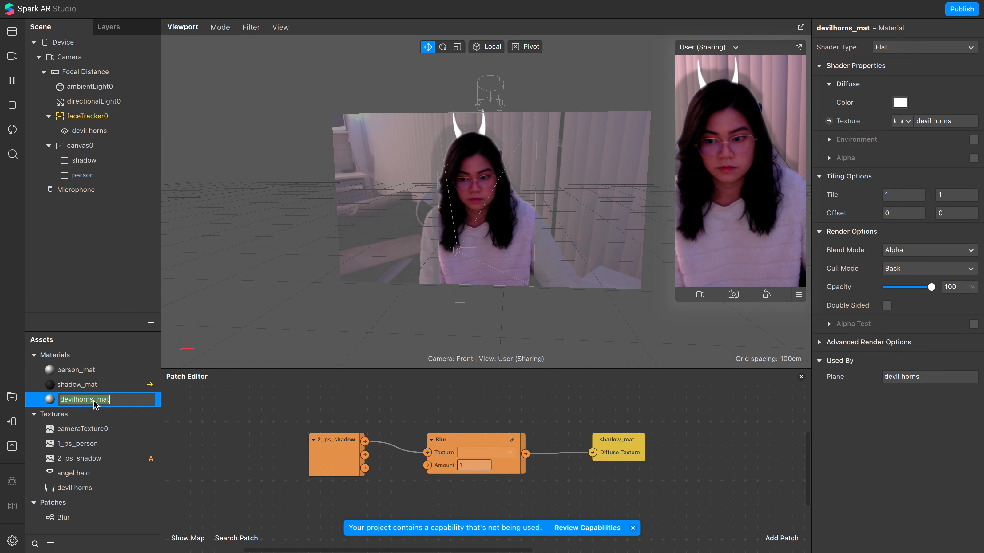
left_click(900, 103)
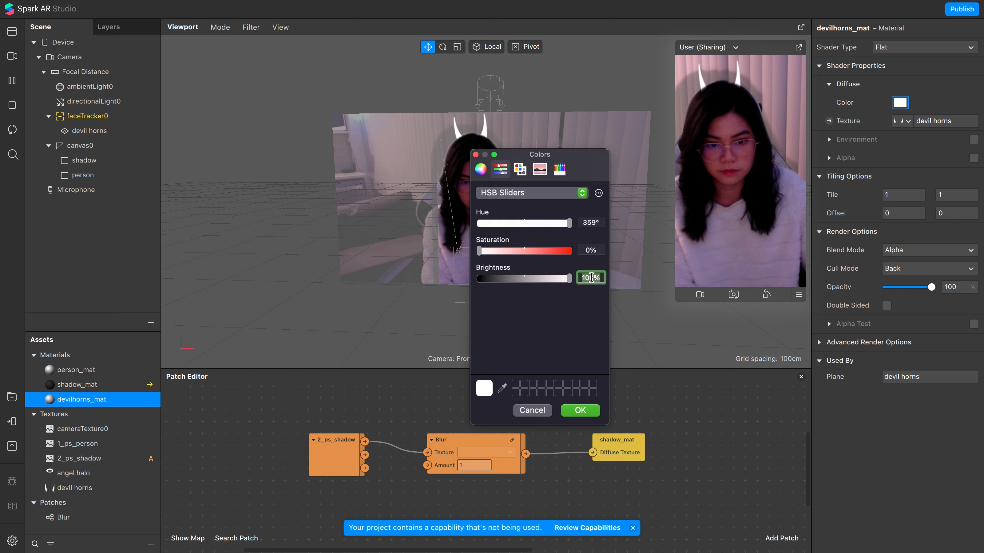
type("63")
key("Return")
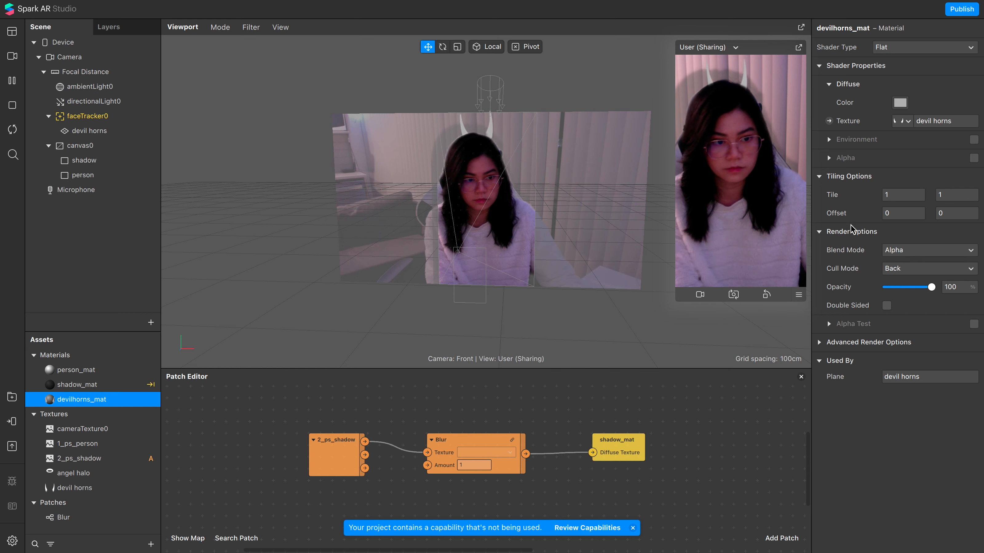
double_click(946, 287)
type("60")
key("Return")
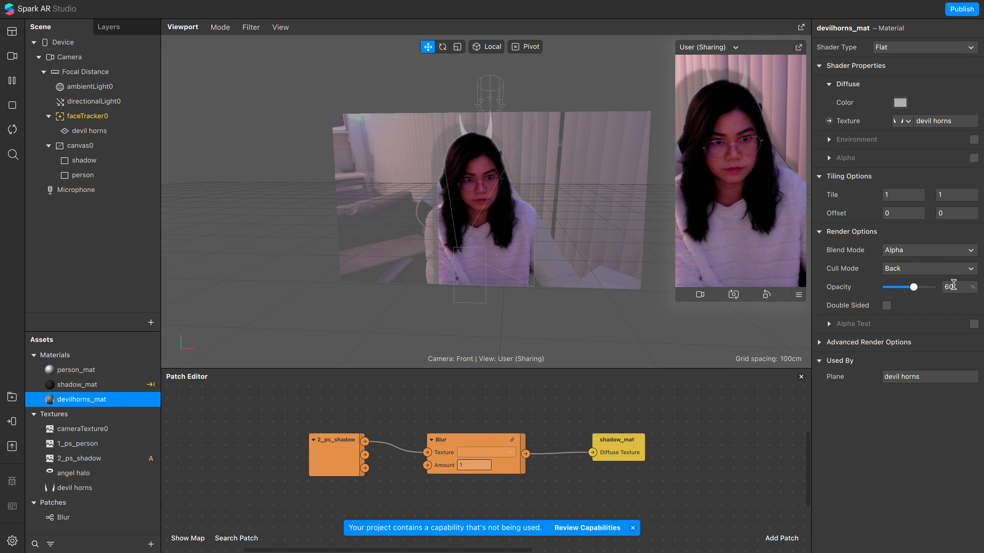
Send the effect to the connected iPhone for a preview in Spark AR Player.
left_click(12, 421)
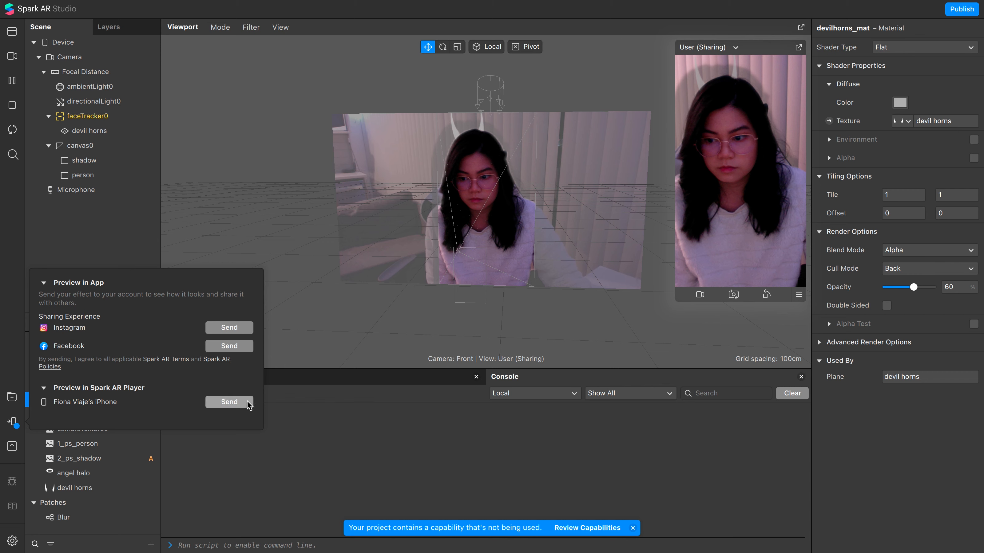
left_click(229, 402)
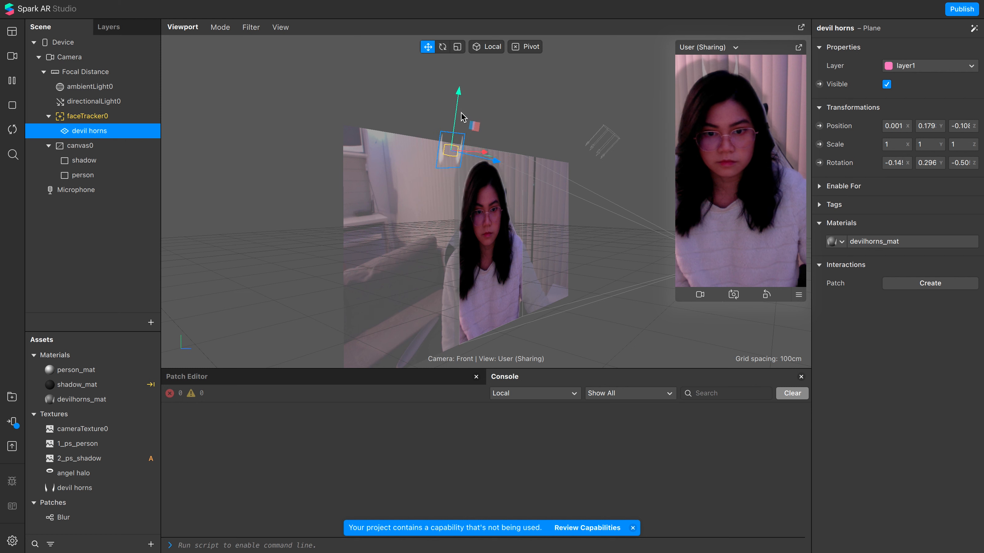
Scale the devil horns plane to 2.8 in X, 2 in Y and 2 in Z.
left_click(893, 144)
type("2.8")
key("Return")
left_click(924, 147)
type("2")
left_click(962, 148)
type("2")
key("Return")
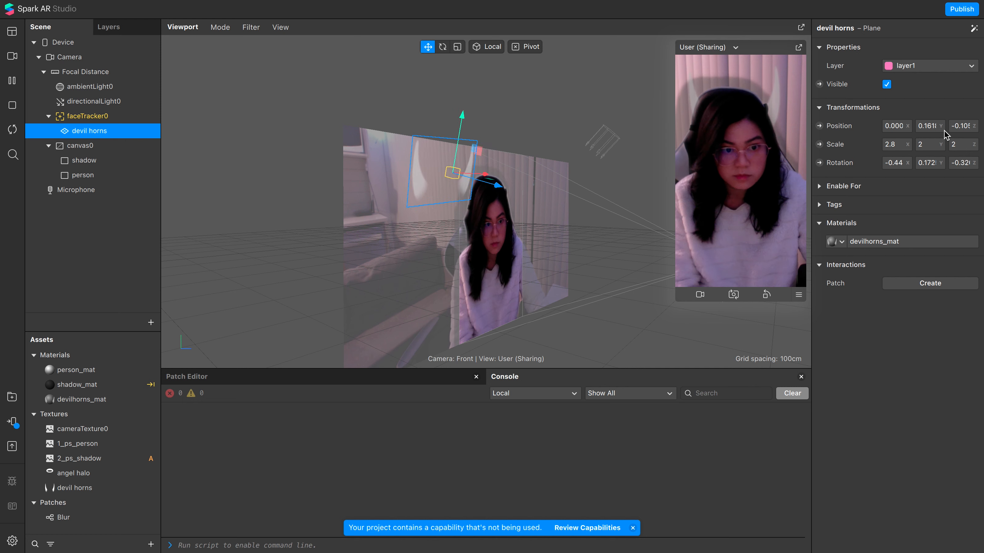
Set the devil horns plane's position to 0 in X and 0.2 in Y.
left_click(898, 125)
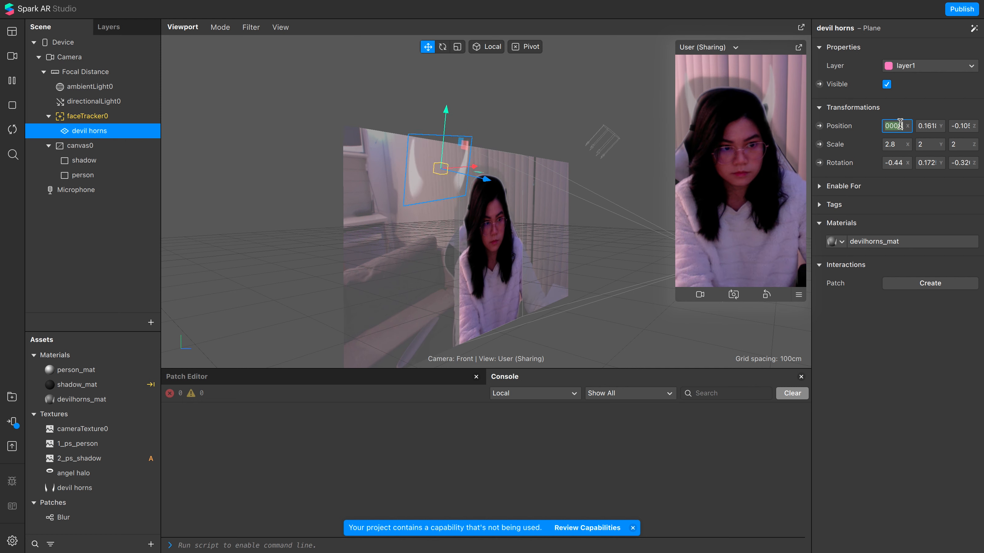
type("0.2")
key("Return")
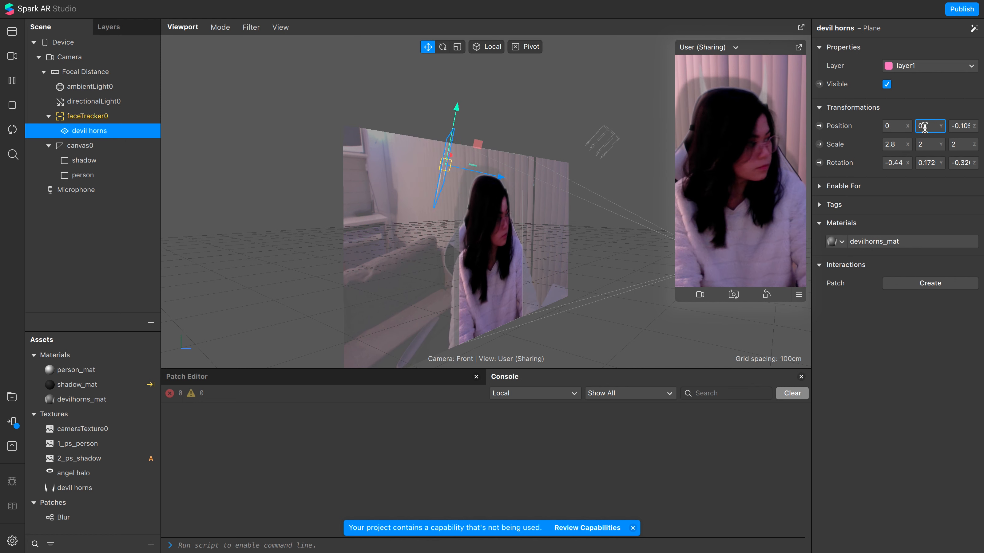
Replace the diffuse texture of the plane's devilhorns_mat material with angel halo.
left_click(874, 241)
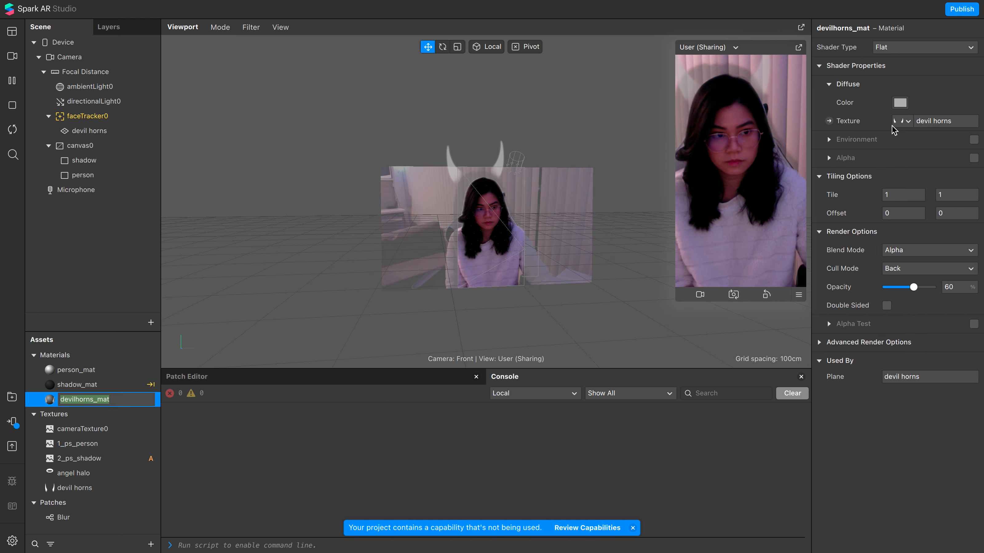
left_click(902, 120)
left_click(909, 191)
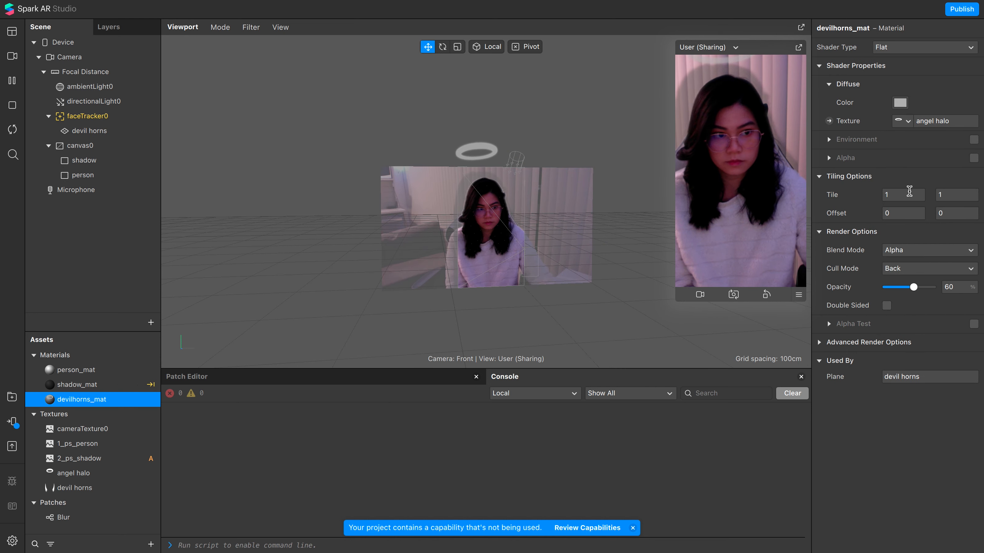